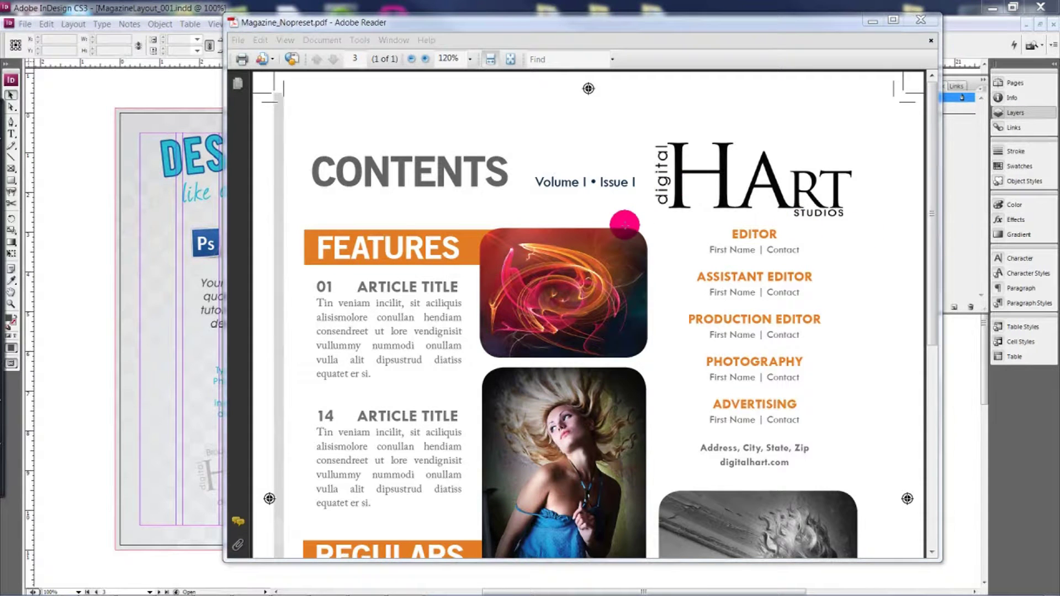
- Bring the Adobe Reader window with Magazine_Nopreset.pdf in front of the InDesign layout
{"action": "left_click", "coordinate": [624, 224]}
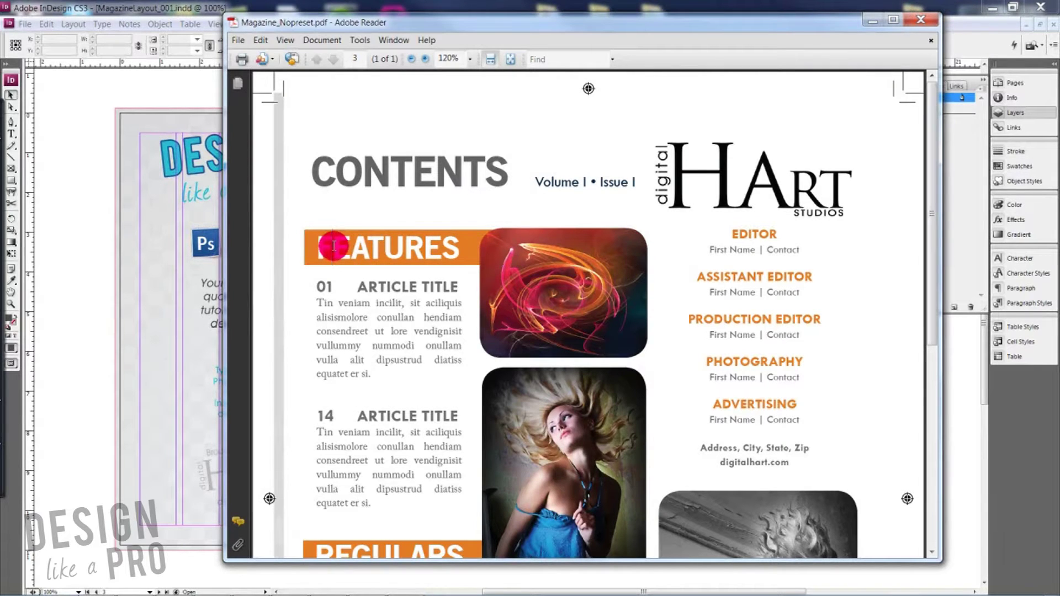
- Scroll back to the top of the PDF and highlight the CONTENTS heading and the Volume I • Issue line
{"action": "scroll", "coordinate": [334, 246], "scroll_direction": "down", "scroll_amount": 6}
{"action": "scroll", "coordinate": [334, 245], "scroll_direction": "up", "scroll_amount": 4}
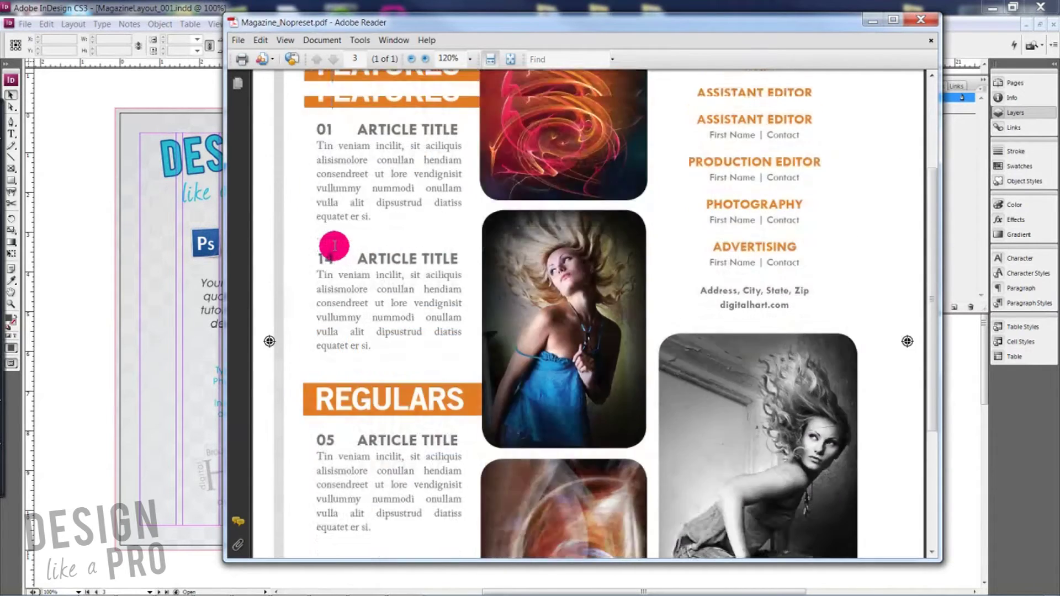
{"action": "scroll", "coordinate": [334, 246], "scroll_direction": "up", "scroll_amount": 4}
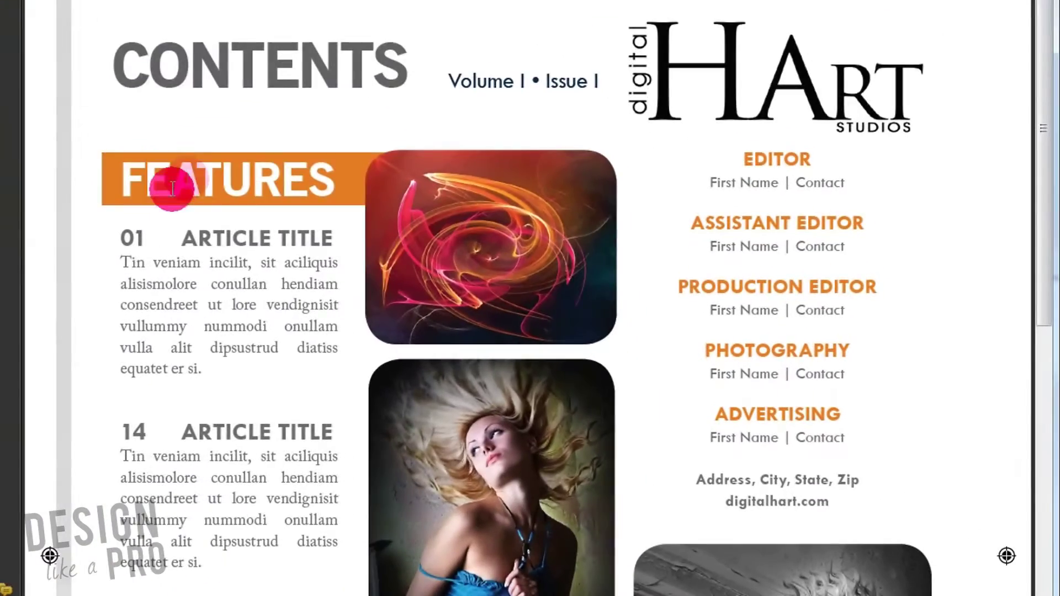
{"action": "left_click_drag", "start_coordinate": [202, 44], "coordinate": [546, 90]}
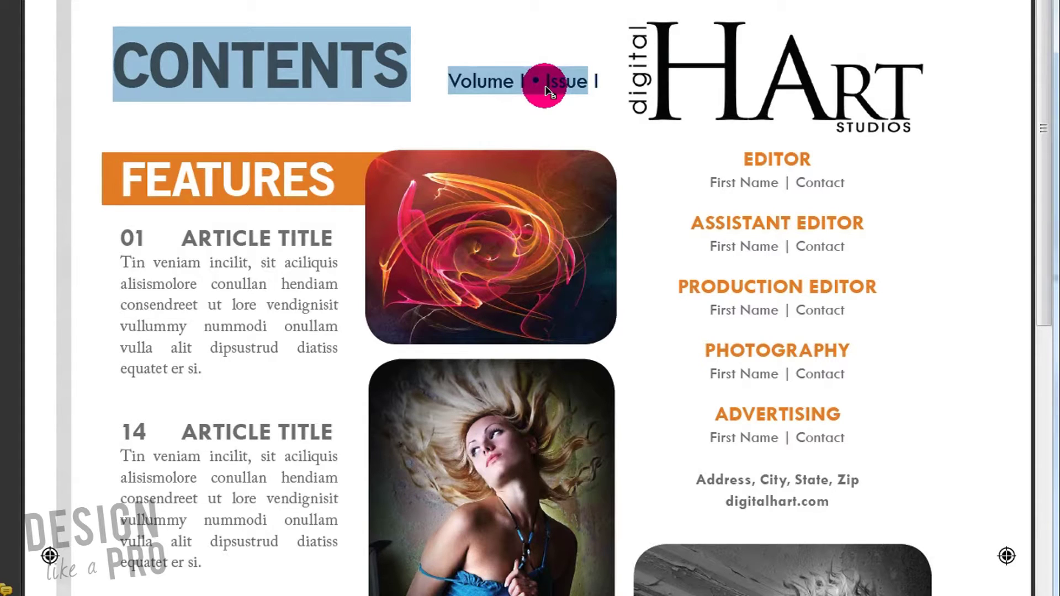
- Select first-article body text, the staff contacts column and later article text, then close the PDF
{"action": "left_click", "coordinate": [547, 88]}
{"action": "left_click_drag", "start_coordinate": [284, 177], "coordinate": [237, 354]}
{"action": "left_click_drag", "start_coordinate": [212, 284], "coordinate": [215, 301]}
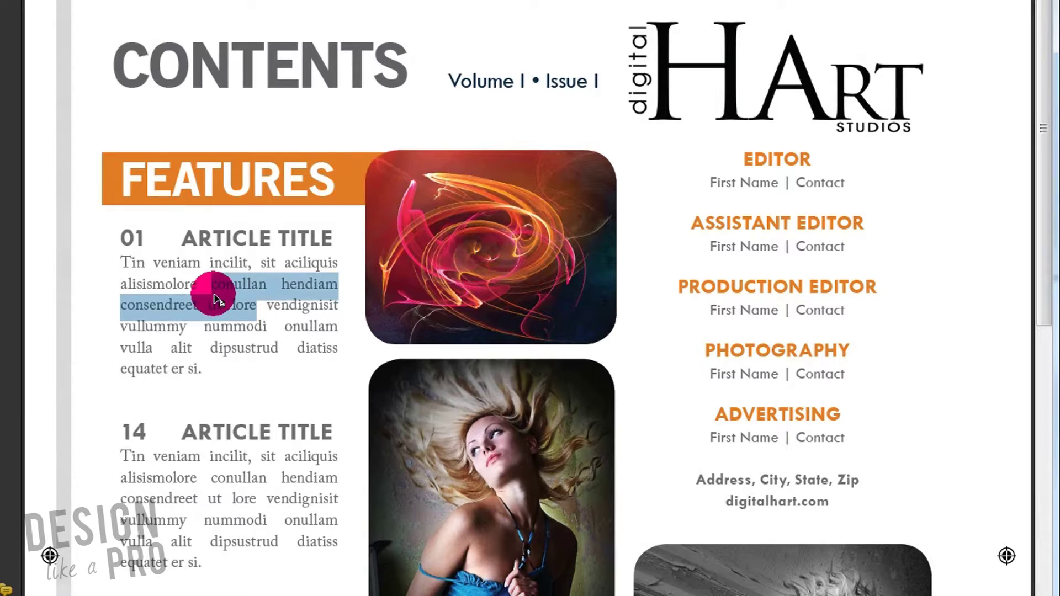
{"action": "left_click_drag", "start_coordinate": [216, 301], "coordinate": [493, 13]}
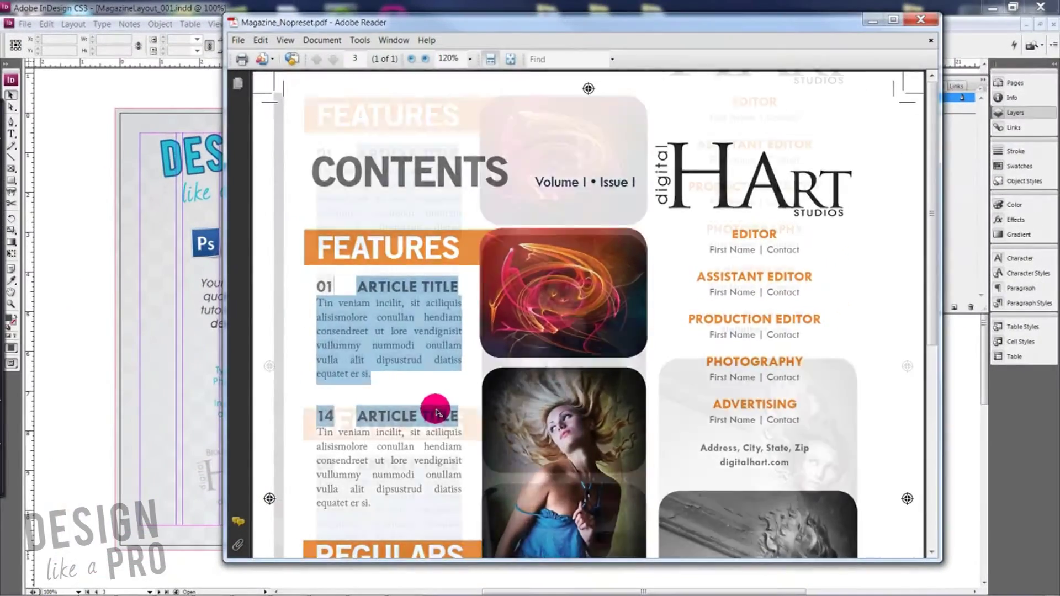
{"action": "left_click_drag", "start_coordinate": [438, 409], "coordinate": [434, 407]}
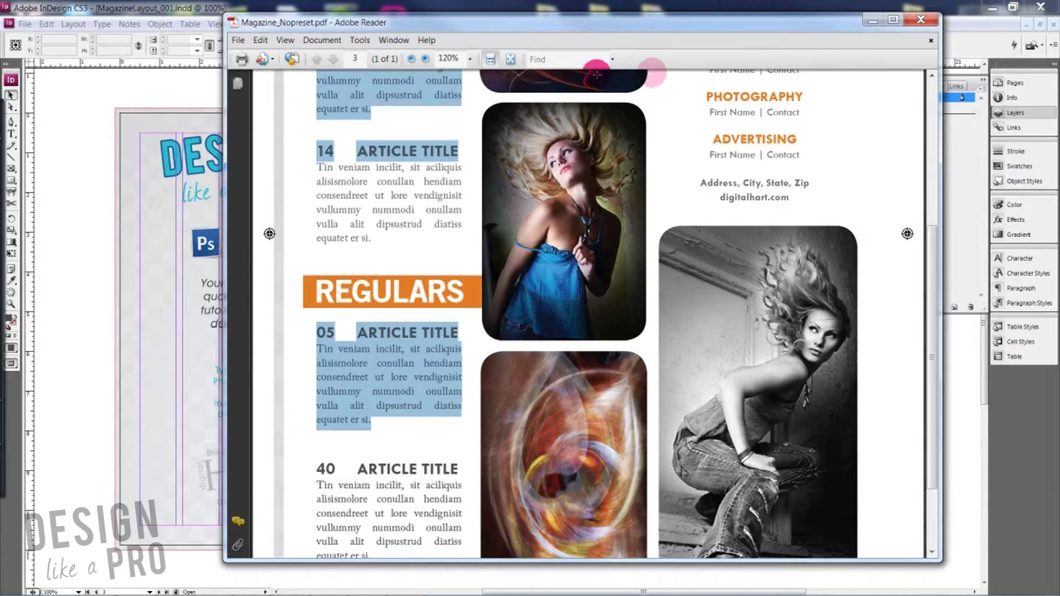
{"action": "left_click", "coordinate": [920, 20]}
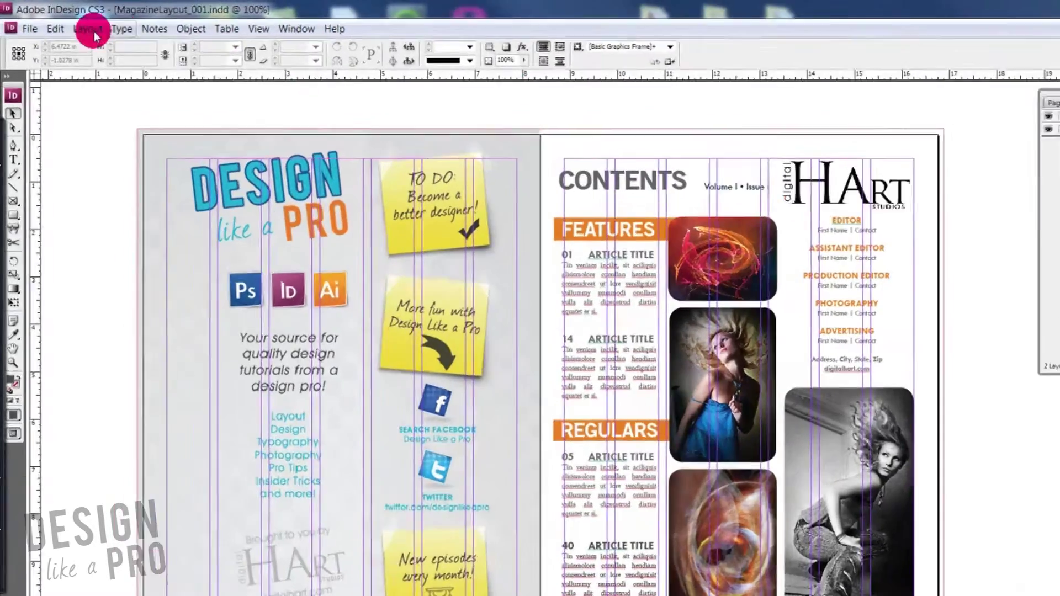
- Open Edit > Transparency Flattener Presets and bring up the Highres_Outlines preset's options
{"action": "left_click", "coordinate": [46, 23]}
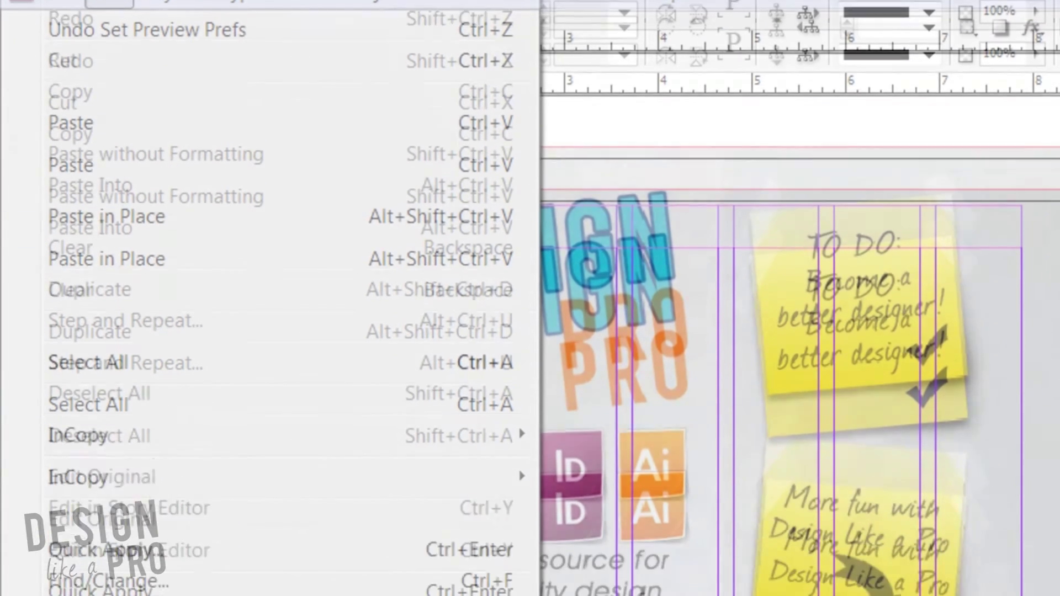
{"action": "left_click", "coordinate": [173, 289]}
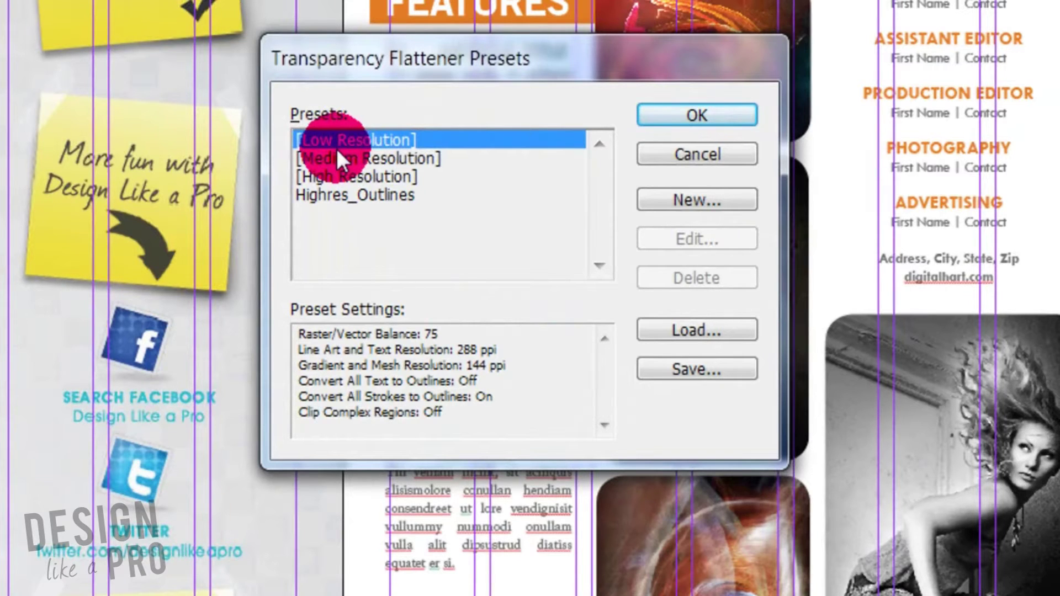
{"action": "left_click", "coordinate": [393, 194]}
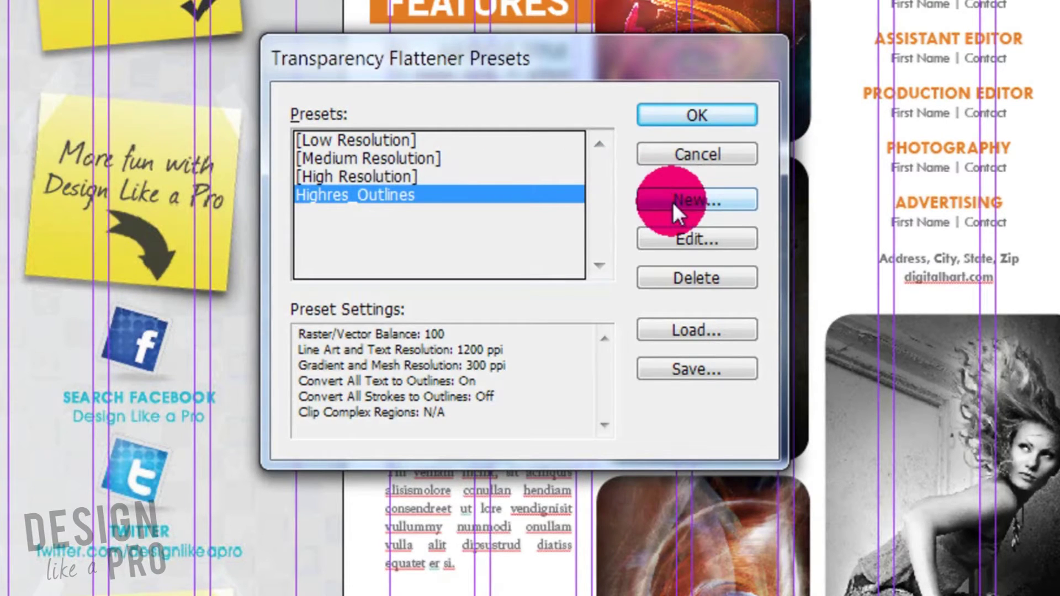
{"action": "left_click", "coordinate": [675, 238]}
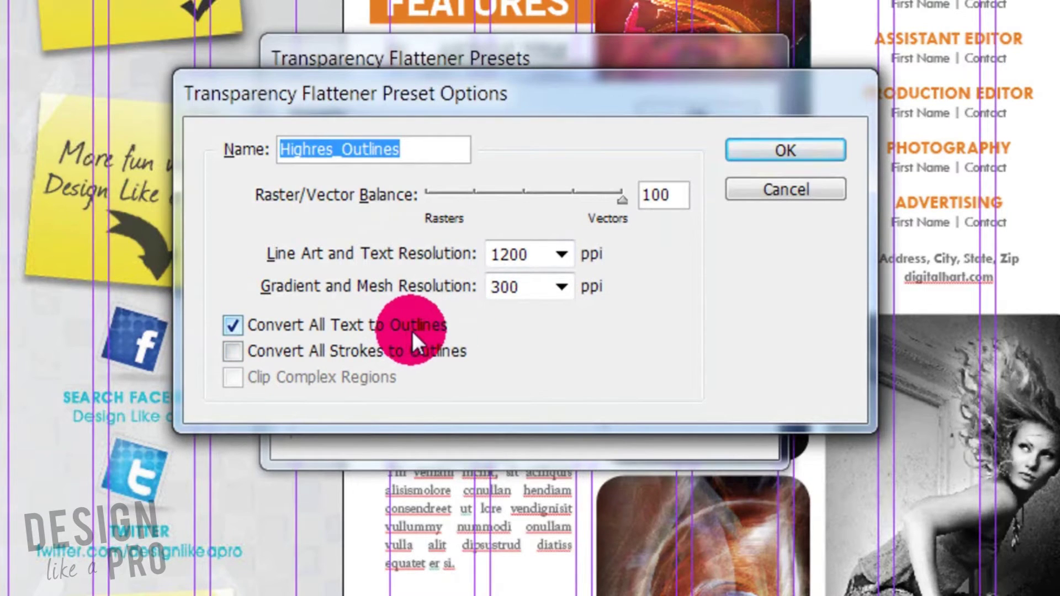
- Leave Convert All Text to Outlines on for Highres_Outlines and confirm both flattener dialogs
{"action": "left_click", "coordinate": [251, 321]}
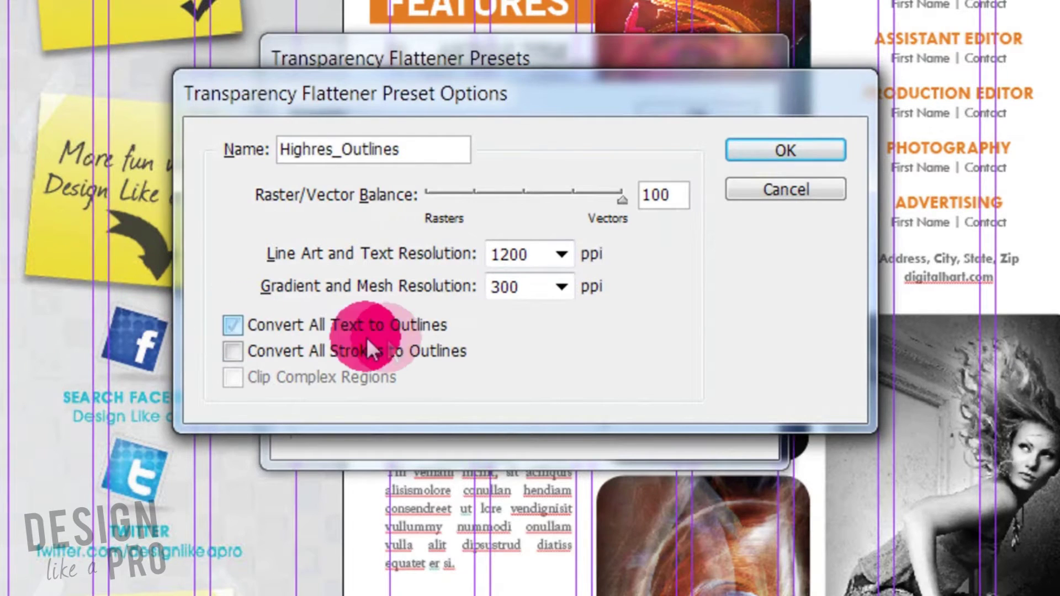
{"action": "left_click", "coordinate": [239, 321]}
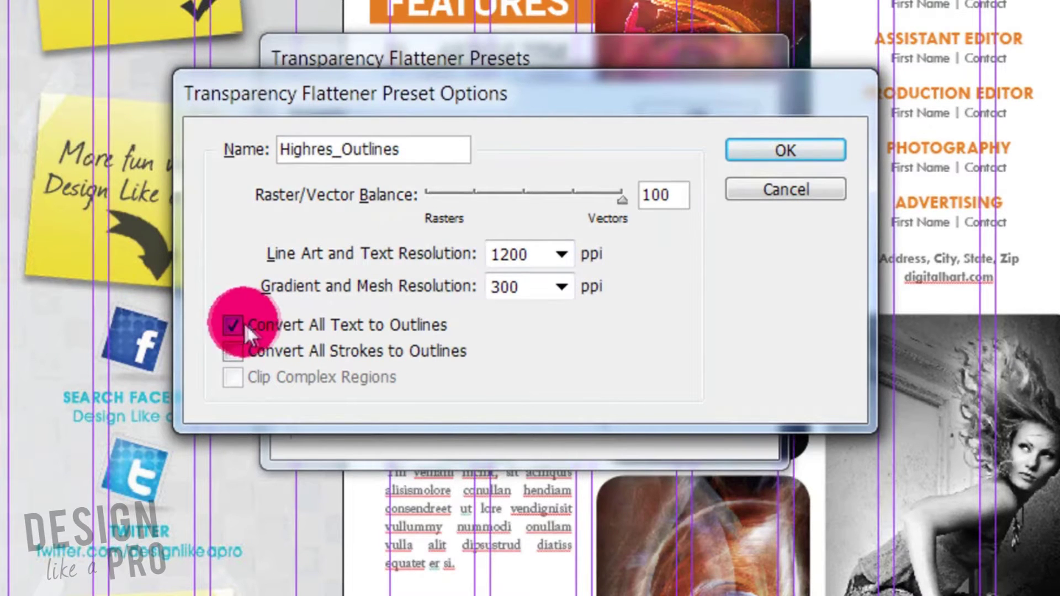
{"action": "left_click", "coordinate": [740, 150]}
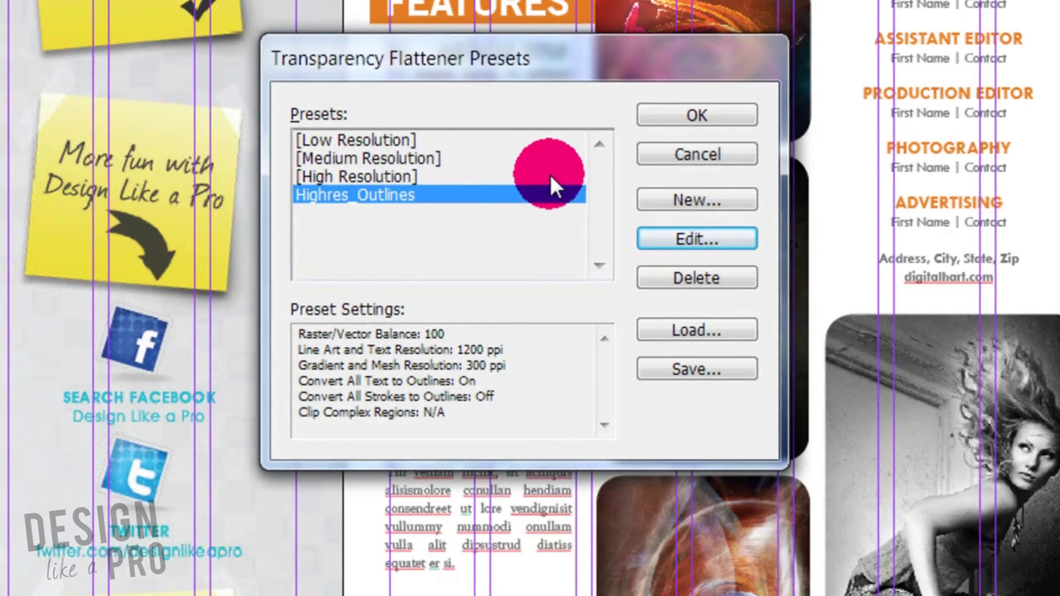
{"action": "left_click", "coordinate": [698, 115]}
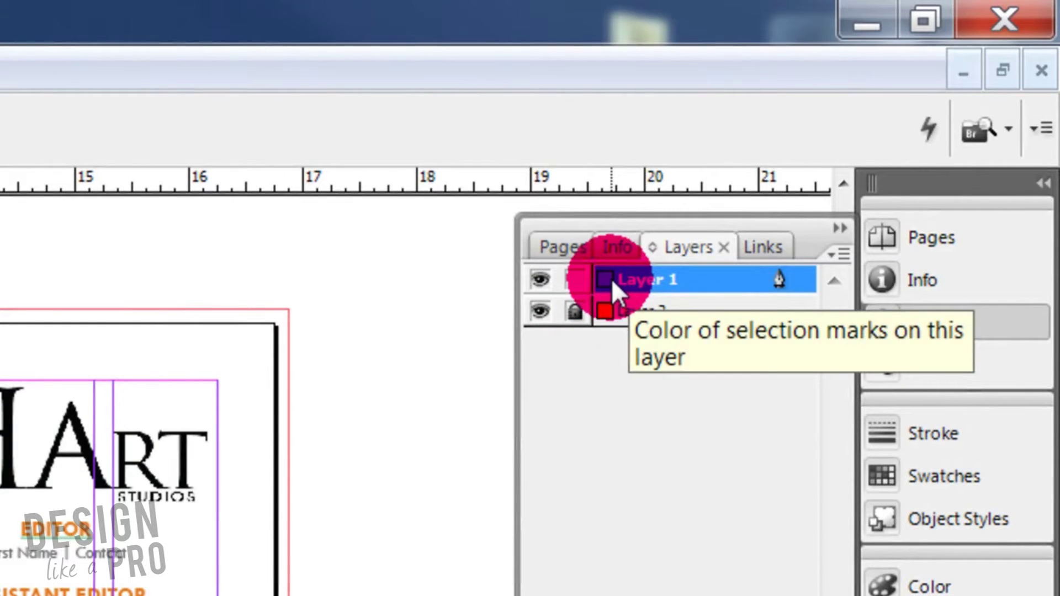
- Make Layer 2 the active layer and remove its lock in the Layers panel
{"action": "left_click", "coordinate": [624, 321]}
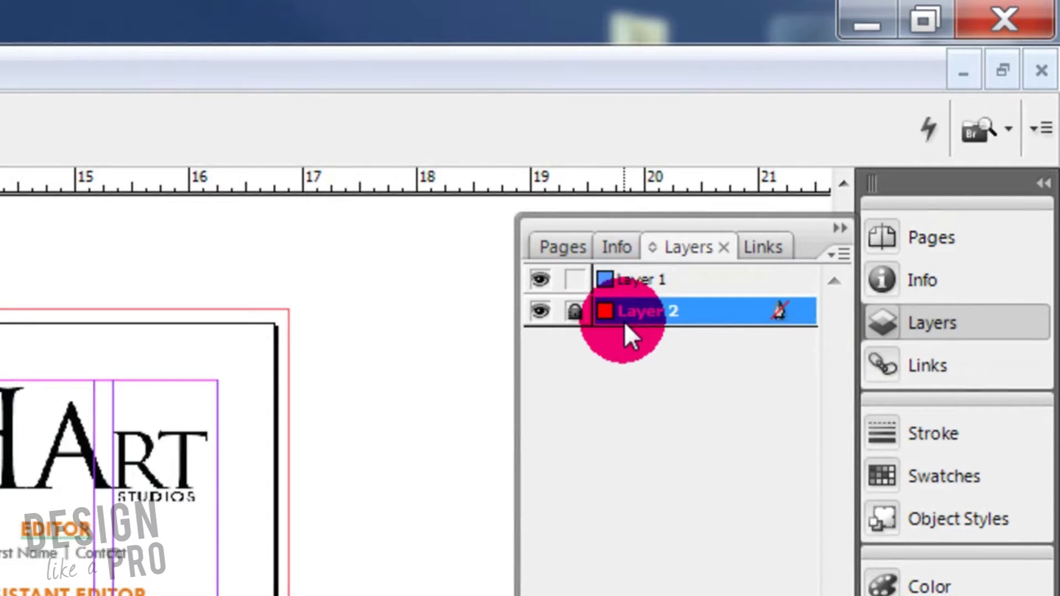
{"action": "left_click", "coordinate": [575, 312]}
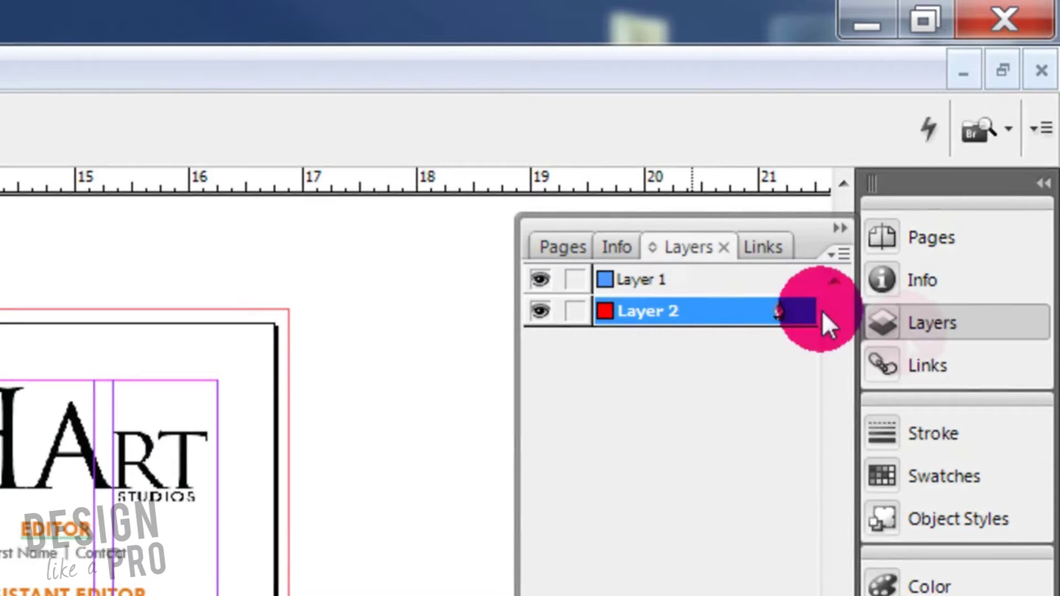
- Open the A-Master spread from the Pages panel and switch to the Rectangle Frame tool
{"action": "left_click", "coordinate": [921, 237]}
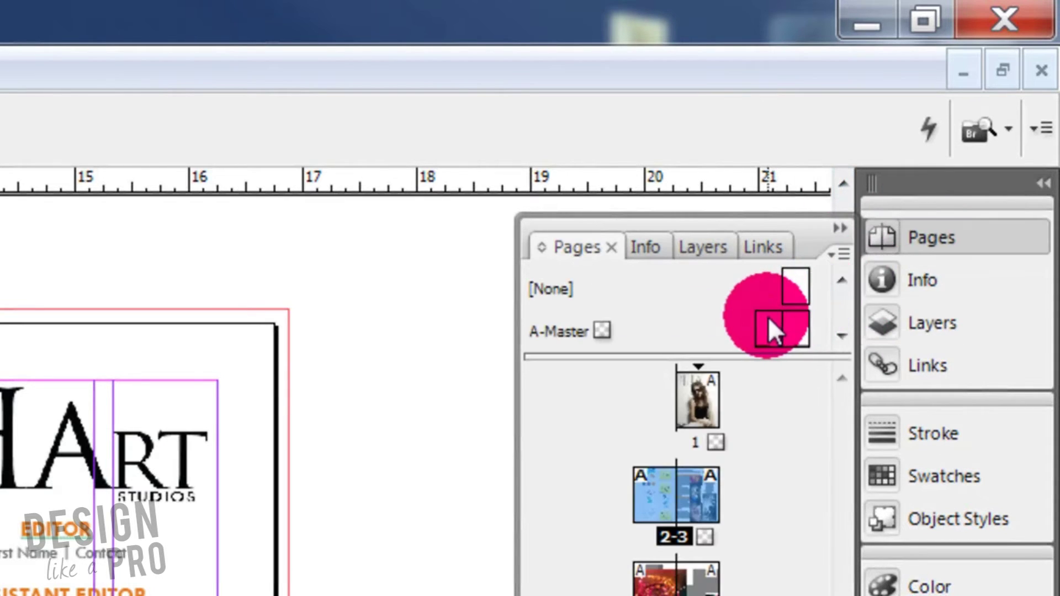
{"action": "double_click", "coordinate": [768, 323]}
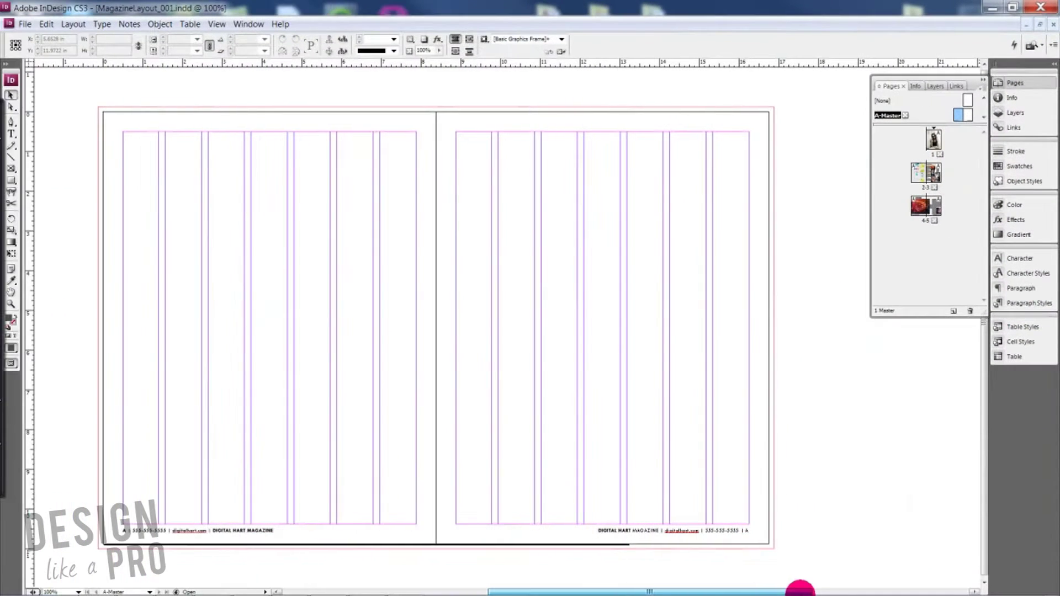
{"action": "left_click_drag", "start_coordinate": [800, 589], "coordinate": [719, 551]}
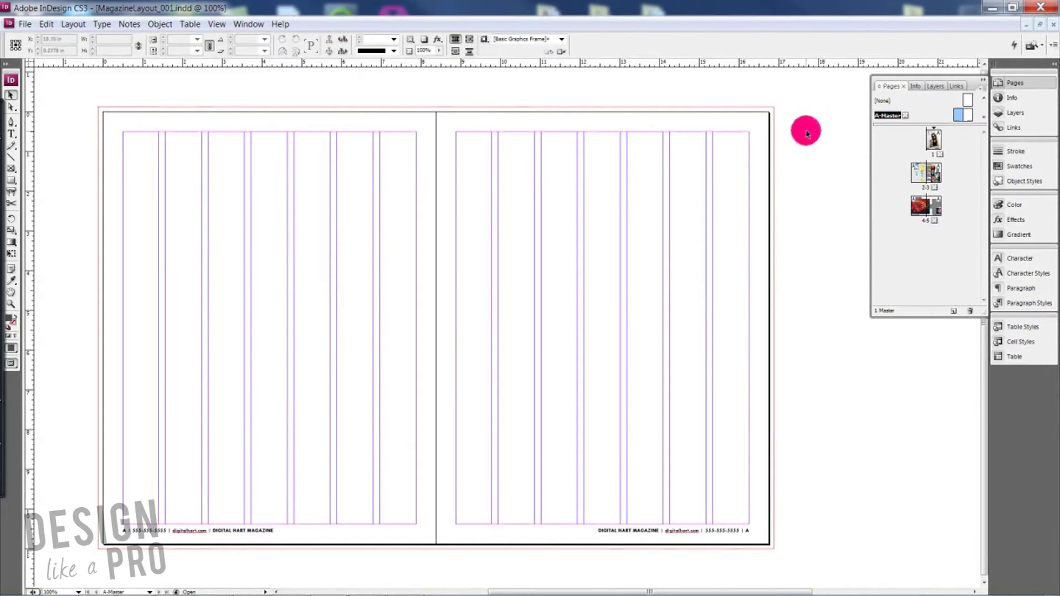
{"action": "left_click", "coordinate": [769, 135]}
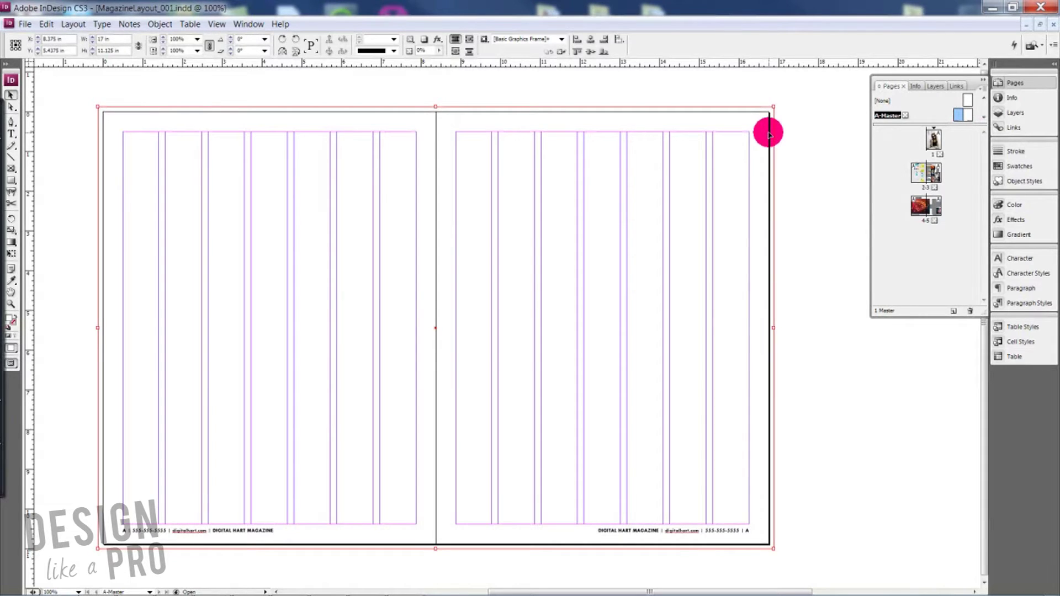
{"action": "left_click", "coordinate": [573, 95]}
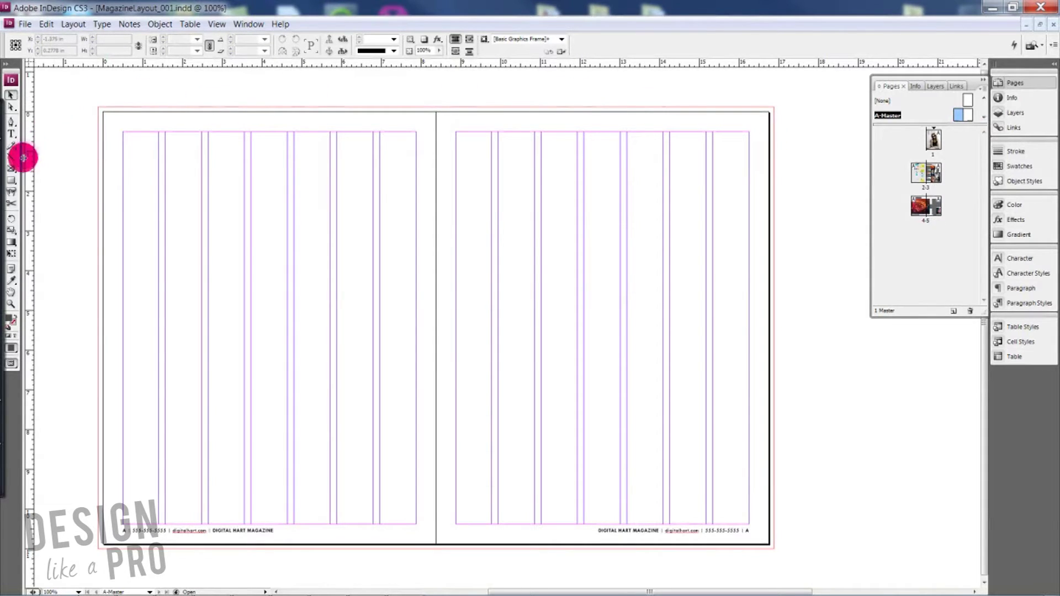
{"action": "left_click", "coordinate": [11, 181]}
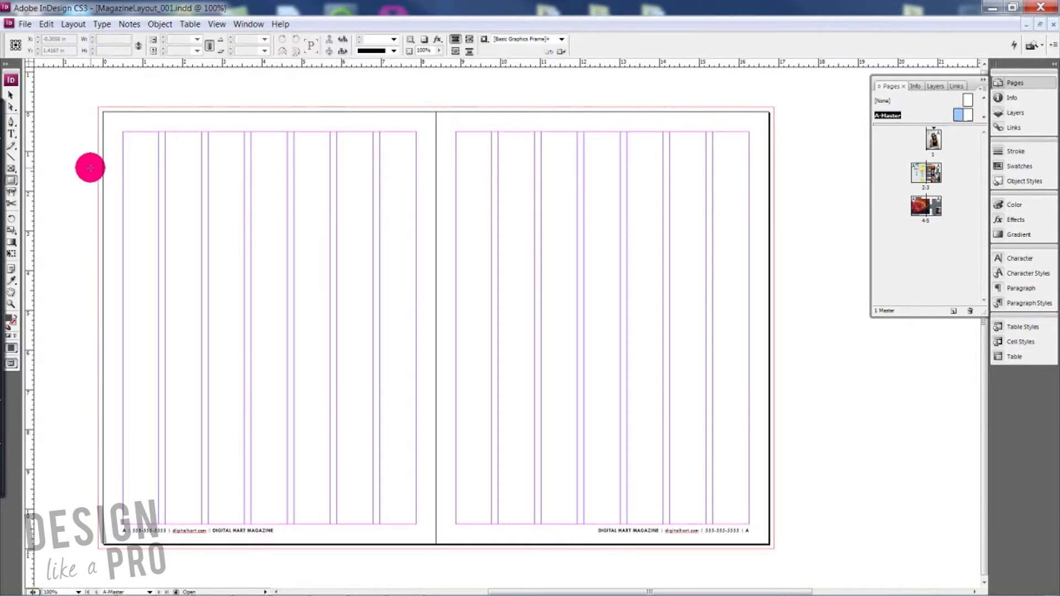
- Draw a rectangle across the whole A-Master spread to the bleed and fill it with Paper
{"action": "left_click_drag", "start_coordinate": [98, 107], "coordinate": [774, 548]}
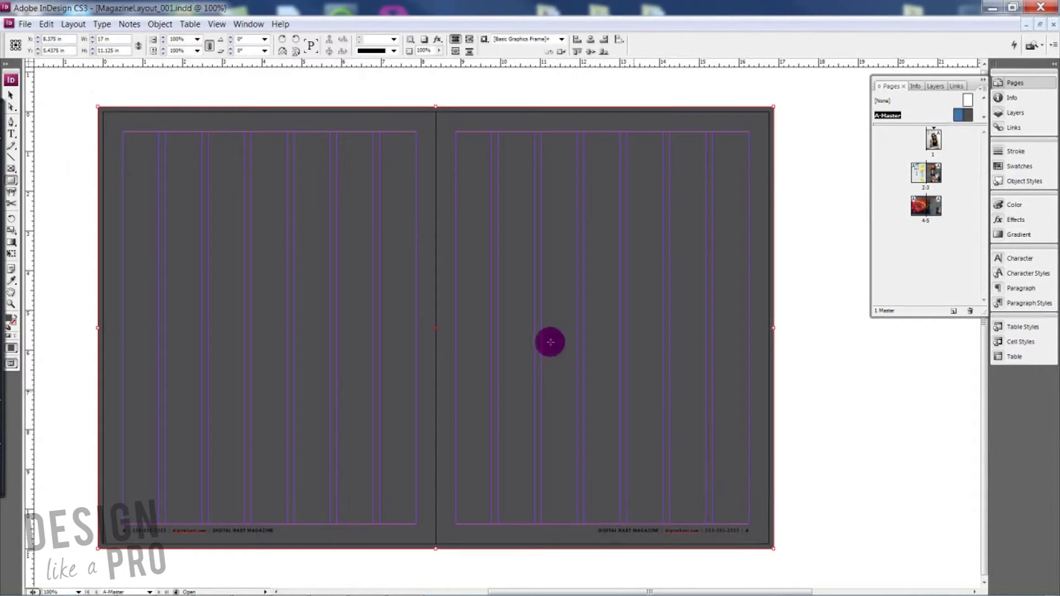
{"action": "left_click", "coordinate": [11, 95]}
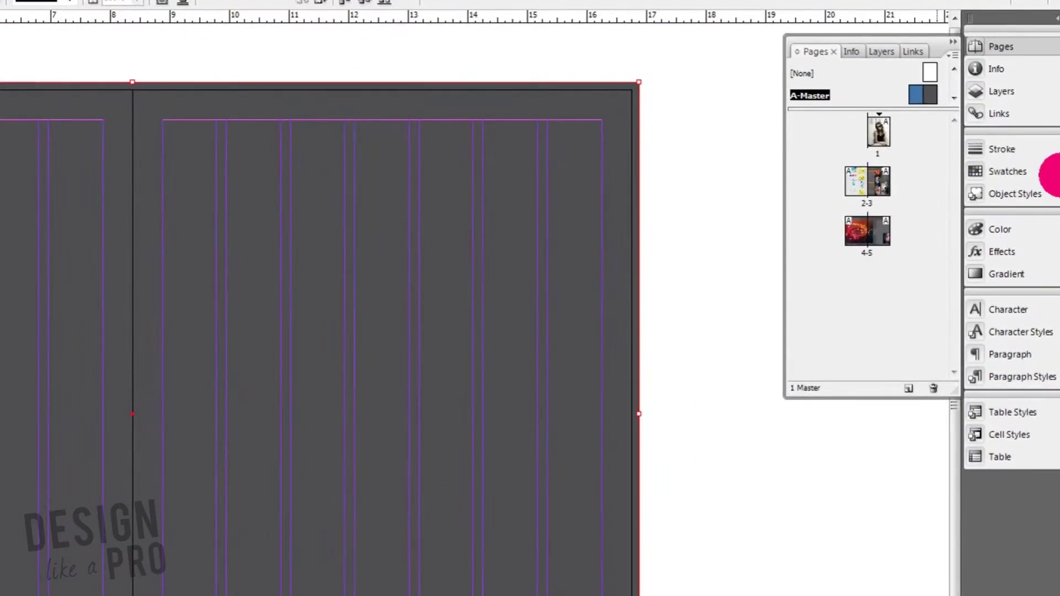
{"action": "left_click", "coordinate": [1003, 172]}
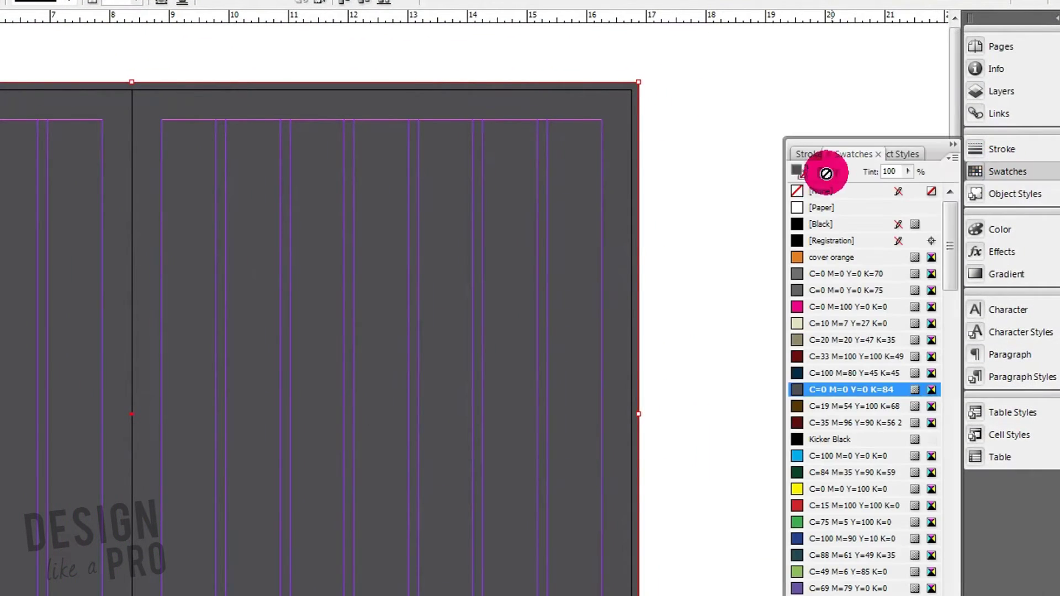
{"action": "left_click", "coordinate": [796, 207]}
- Set the rectangle's Effects > Transparency opacity to 0%
{"action": "right_click", "coordinate": [307, 203]}
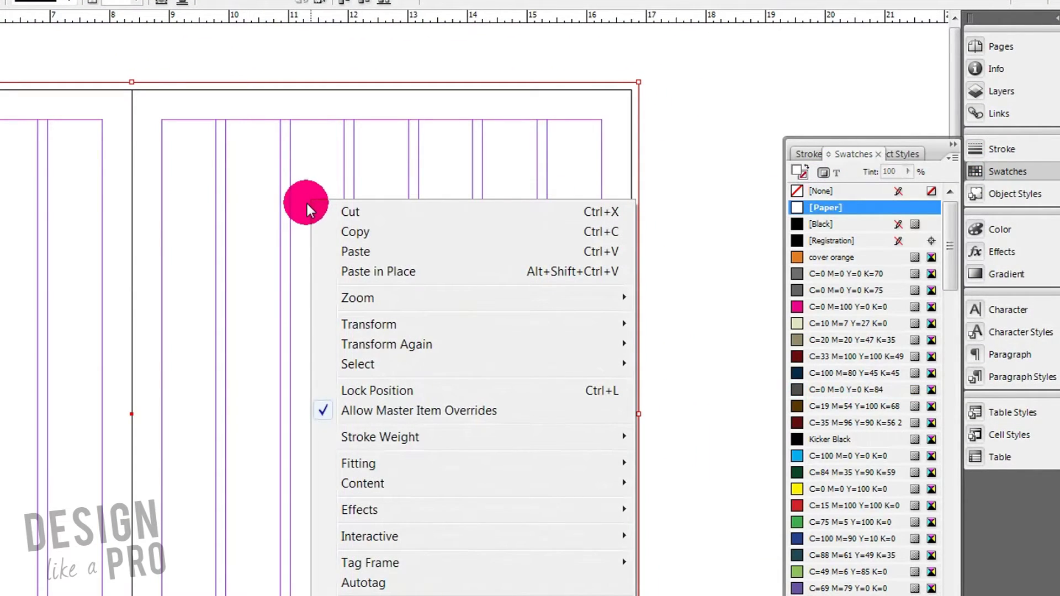
{"action": "mouse_move", "coordinate": [437, 513]}
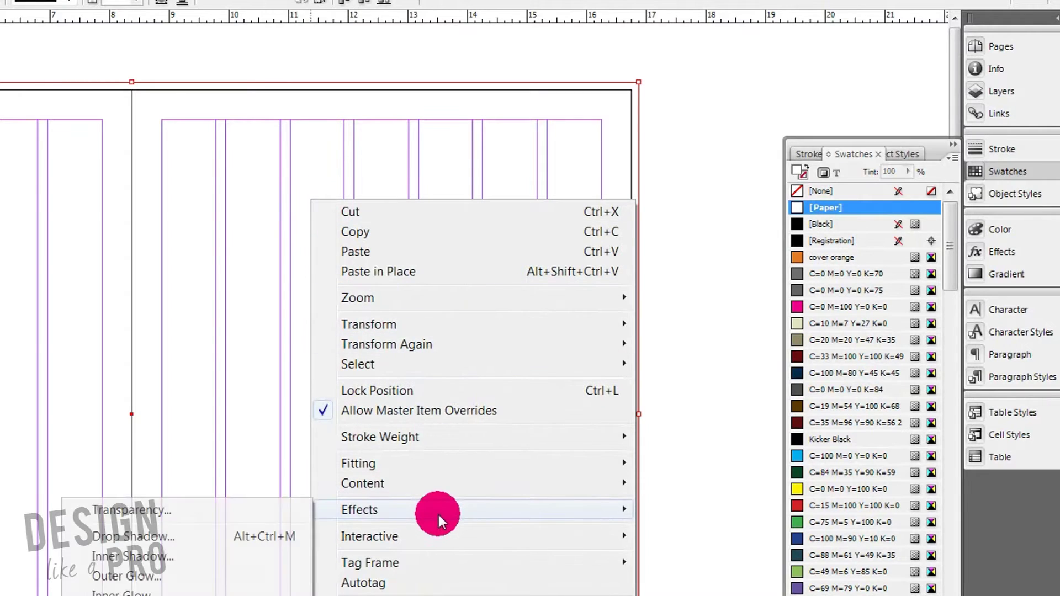
{"action": "left_click", "coordinate": [237, 511]}
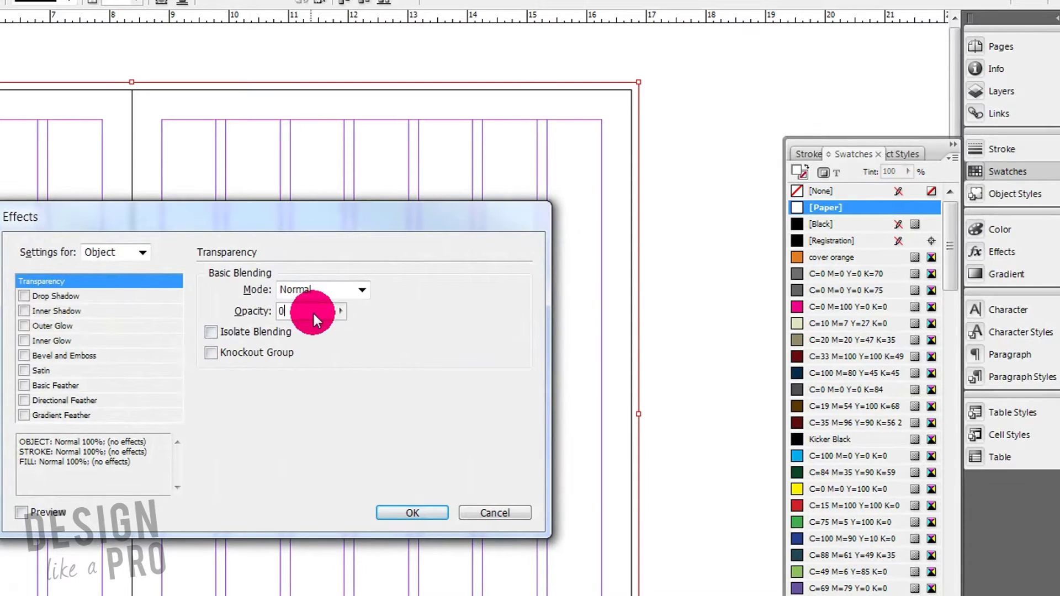
{"action": "left_click", "coordinate": [426, 513]}
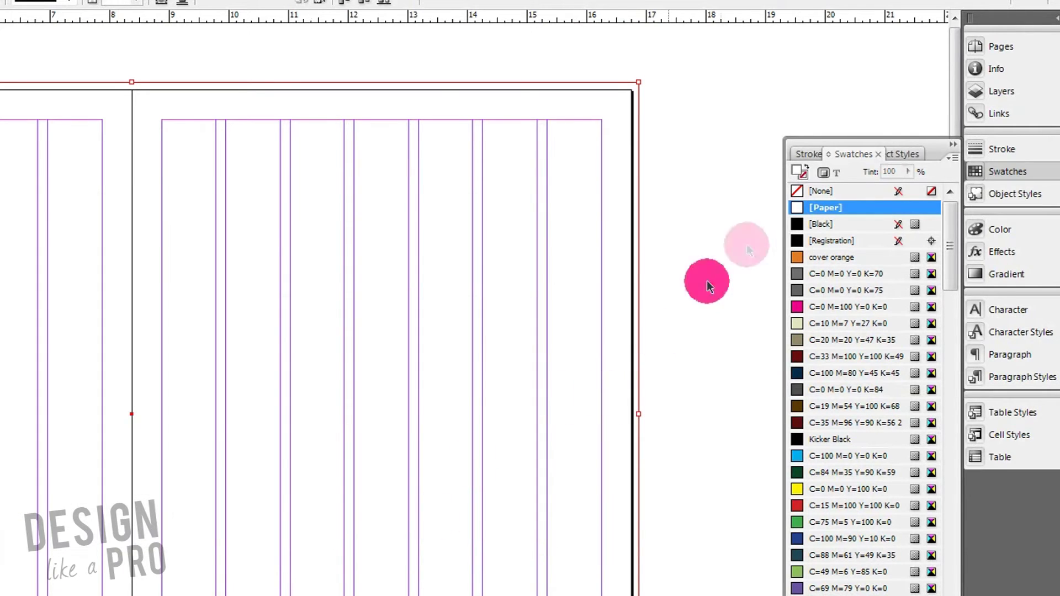
- Lock Layer 2 in the Layers panel, then select the A-Master in the Pages panel
{"action": "left_click", "coordinate": [1001, 91]}
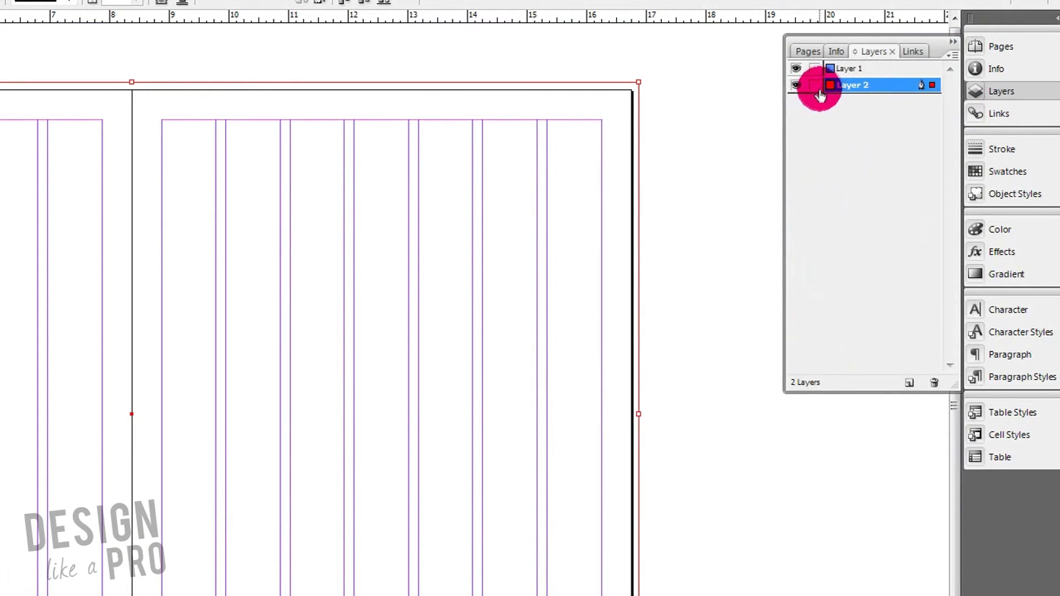
{"action": "left_click", "coordinate": [815, 85]}
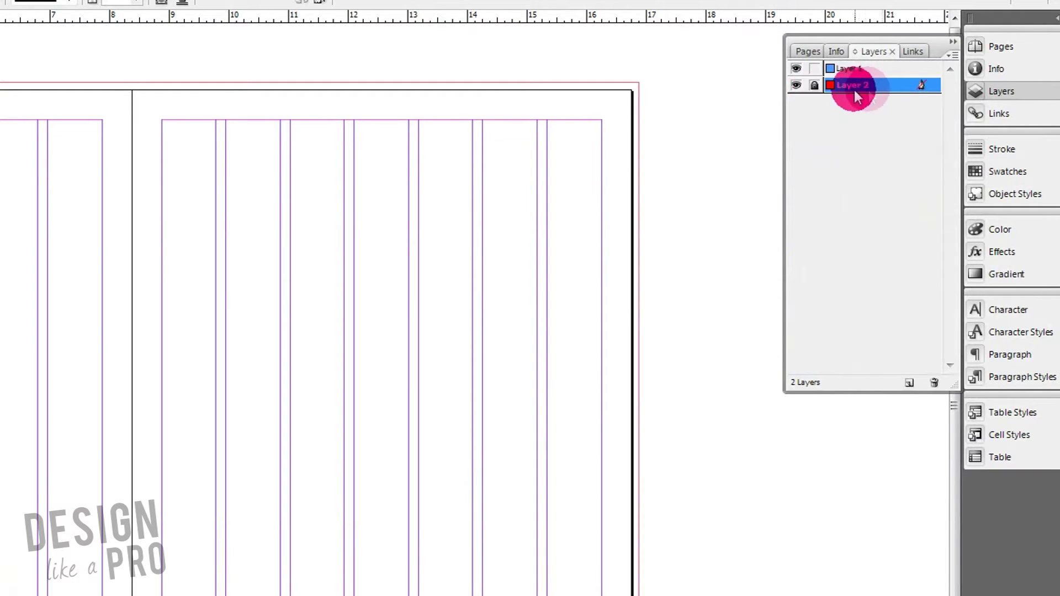
{"action": "left_click", "coordinate": [1006, 54]}
{"action": "left_click", "coordinate": [913, 97]}
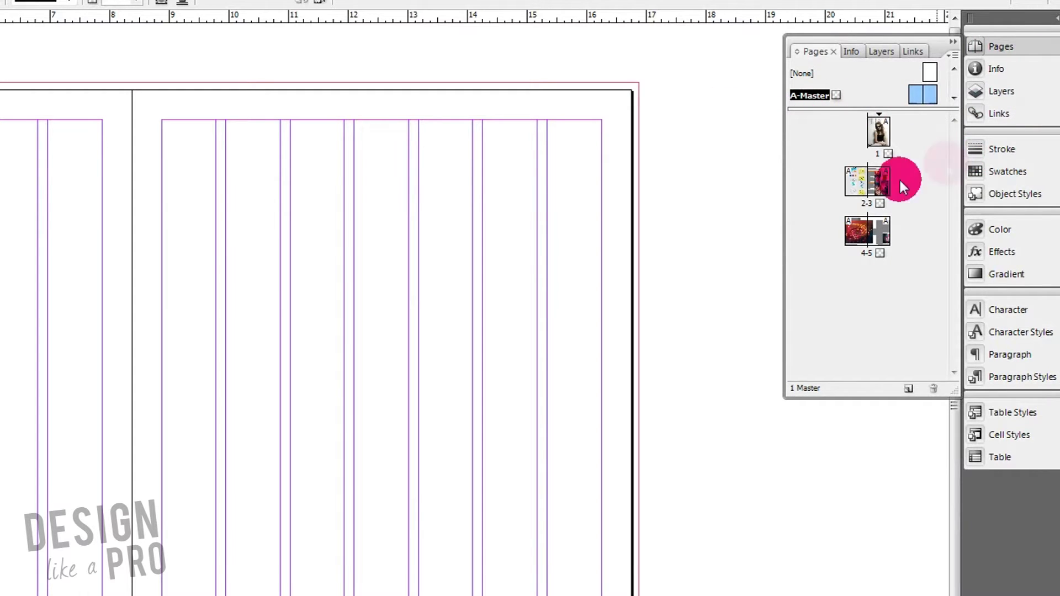
- Double-click the 2-3 spread thumbnail to show the Design like a Pro and Contents pages
{"action": "double_click", "coordinate": [873, 183]}
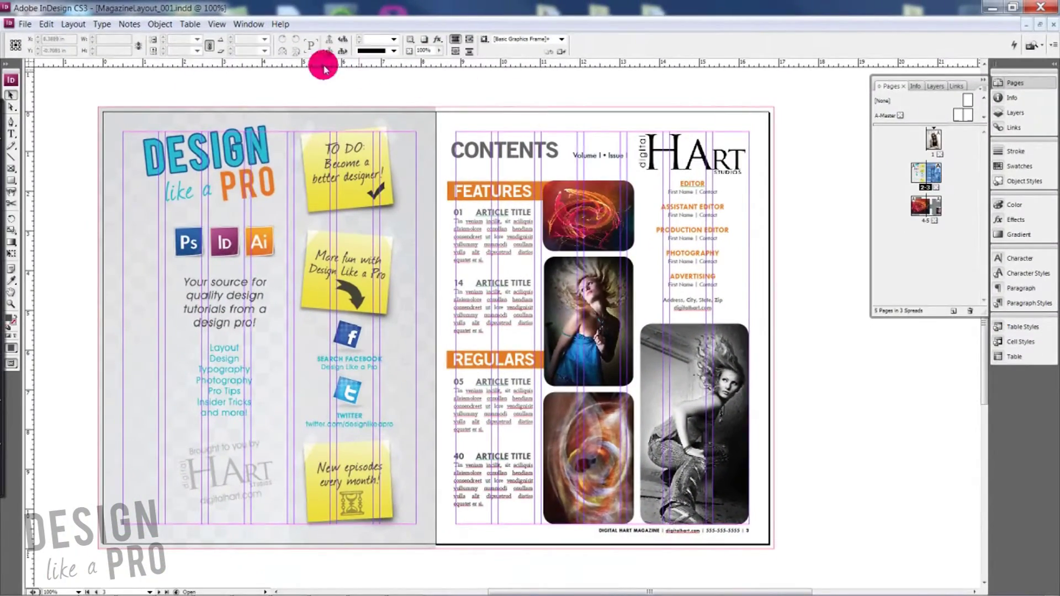
- Export the document as an Adobe PDF named Magazine_withpreset.pdf and view the preset choices
{"action": "left_click", "coordinate": [25, 24]}
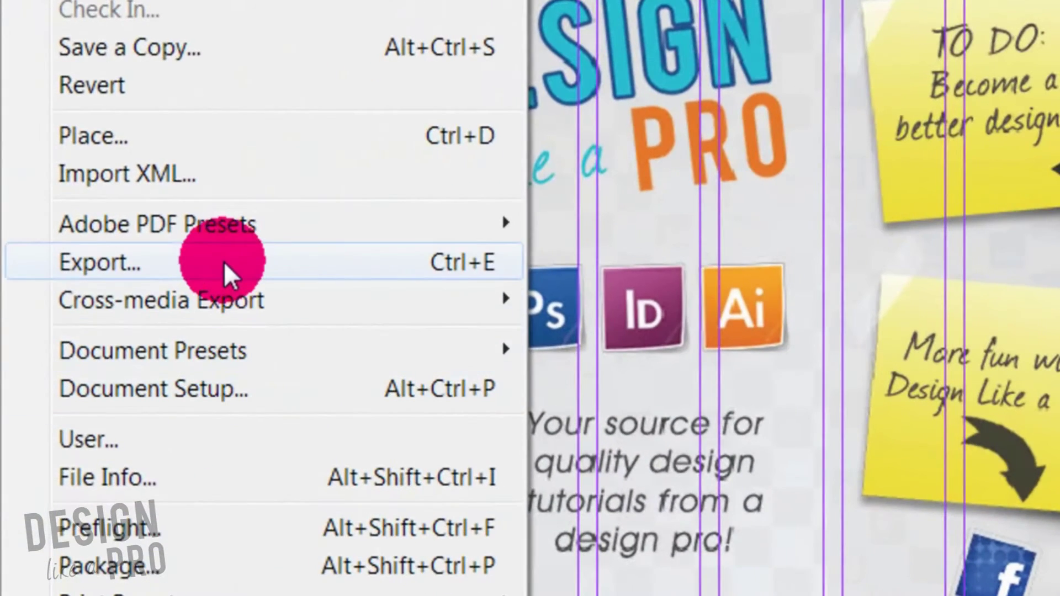
{"action": "left_click", "coordinate": [79, 226]}
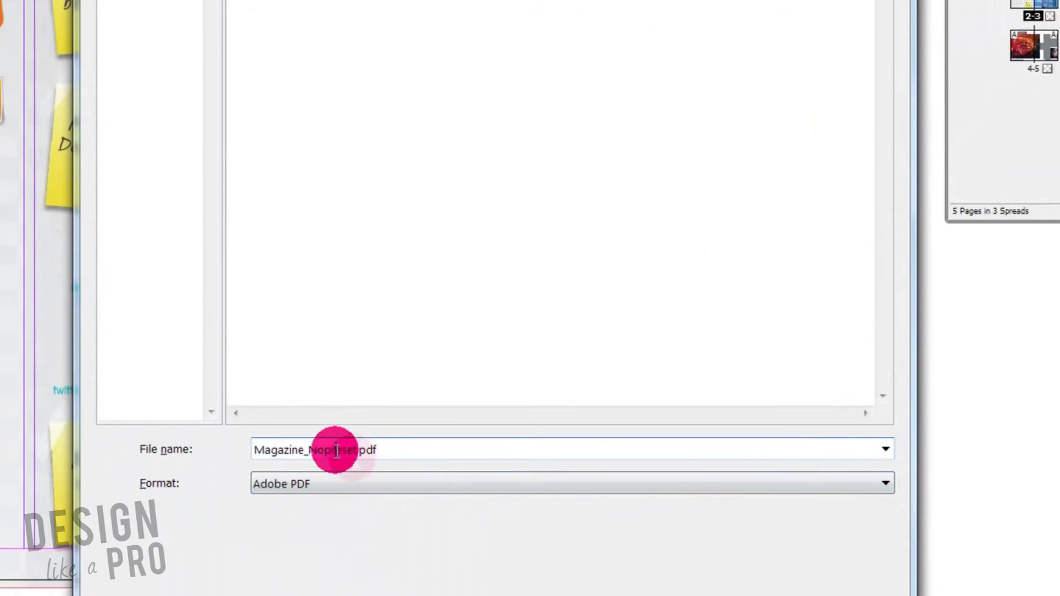
{"action": "left_click_drag", "start_coordinate": [356, 451], "coordinate": [307, 454]}
{"action": "type", "text": "withpreset"}
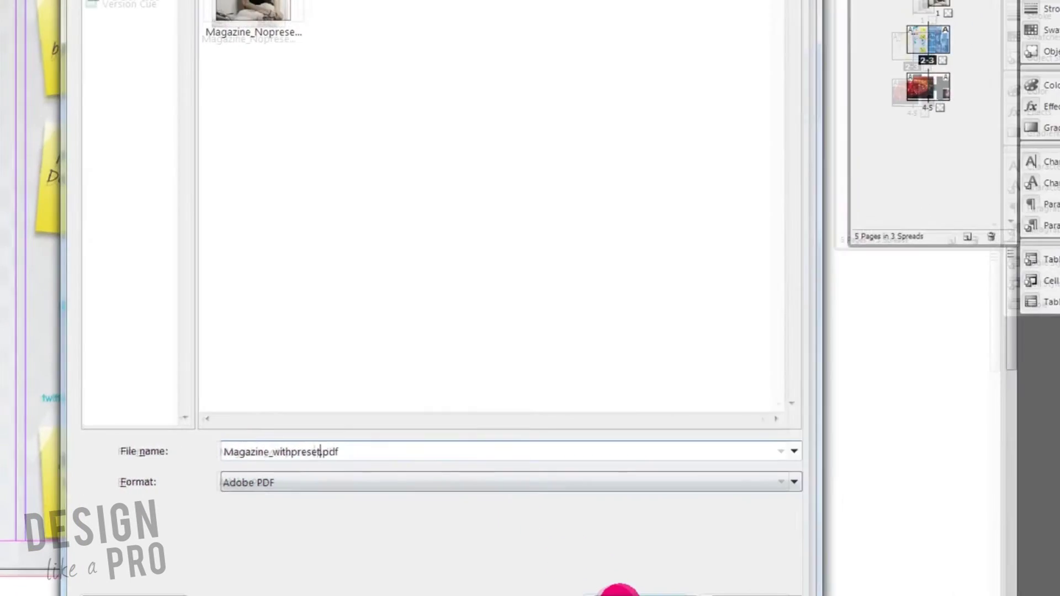
{"action": "left_click", "coordinate": [592, 582]}
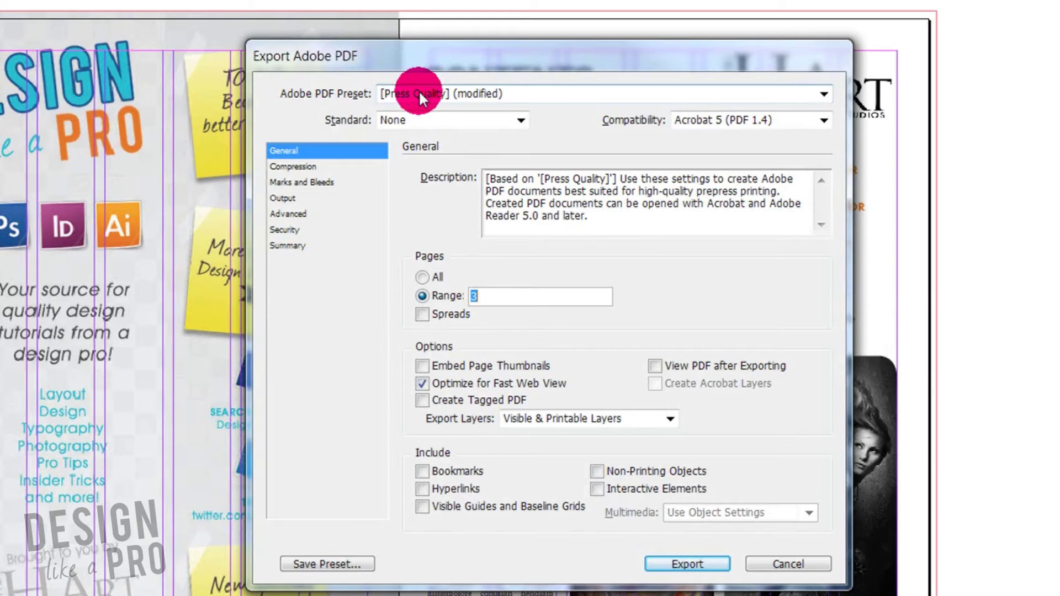
{"action": "left_click", "coordinate": [418, 94]}
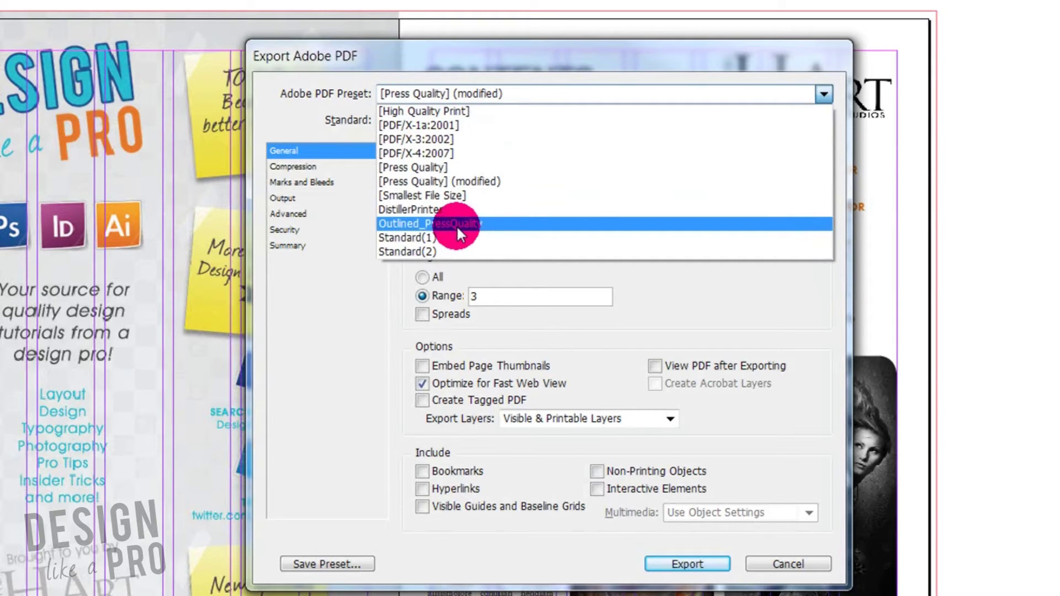
- Apply the custom Outlined_PressQuality preset to the PDF export
{"action": "left_click", "coordinate": [413, 253]}
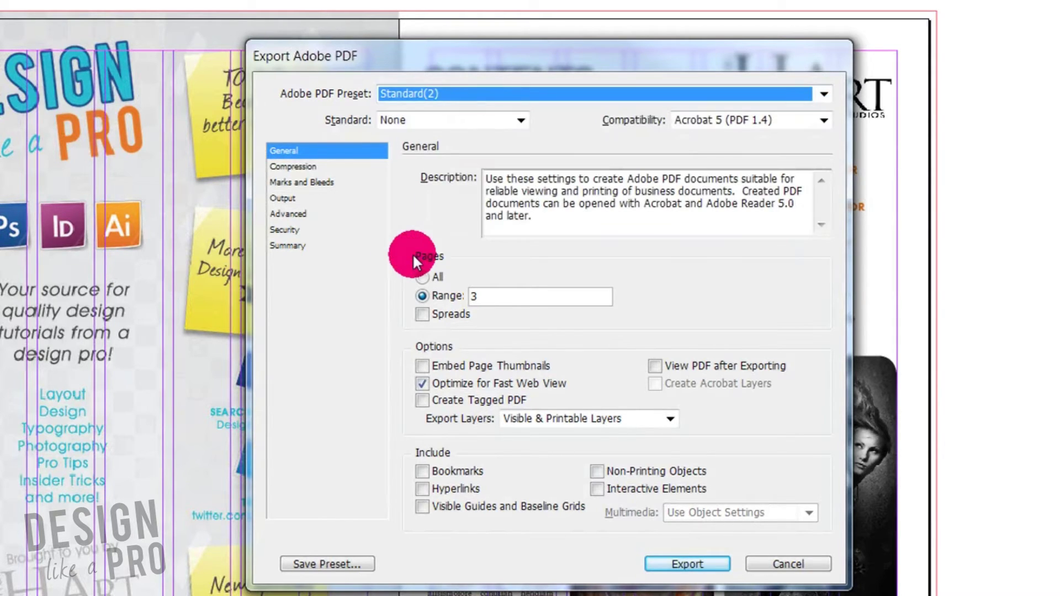
{"action": "left_click", "coordinate": [474, 91]}
{"action": "left_click", "coordinate": [460, 209]}
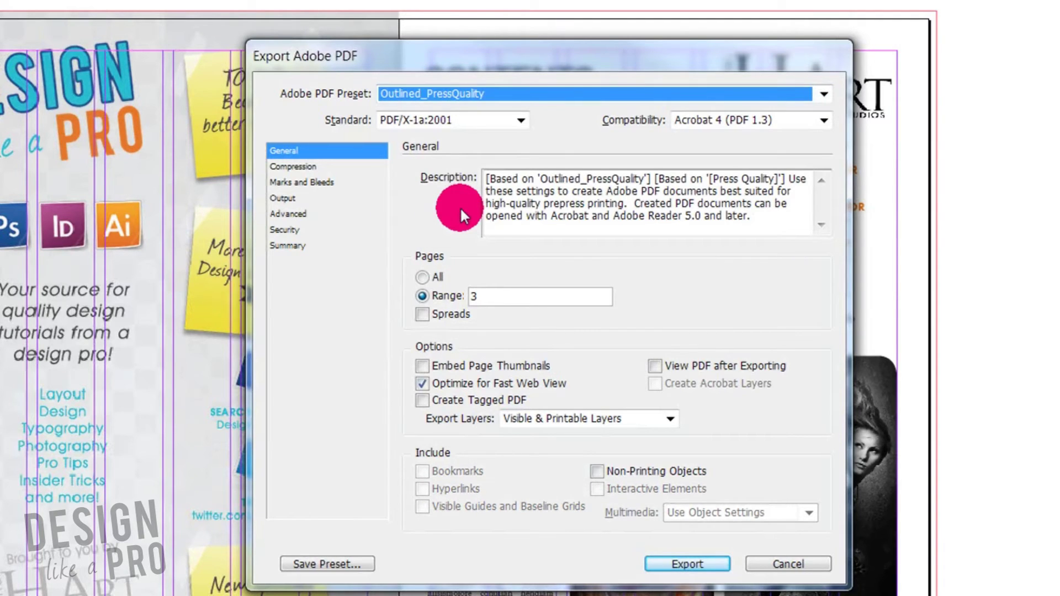
- Keep Outlined_PressQuality with PDF/X-1a:2001 standard and Acrobat 4 (PDF 1.3) compatibility
{"action": "left_click", "coordinate": [514, 98]}
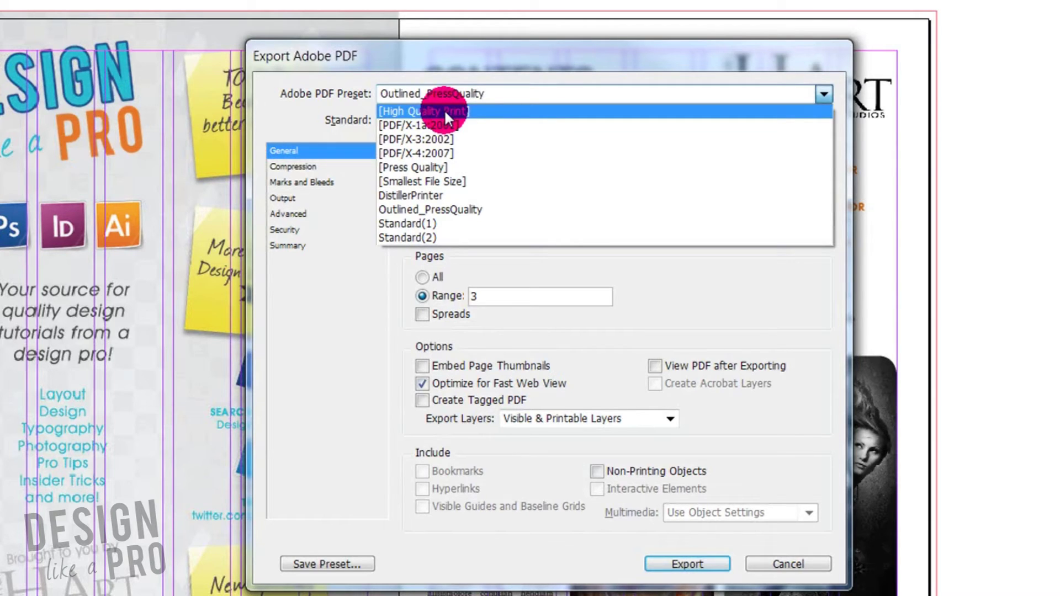
{"action": "left_click", "coordinate": [430, 211]}
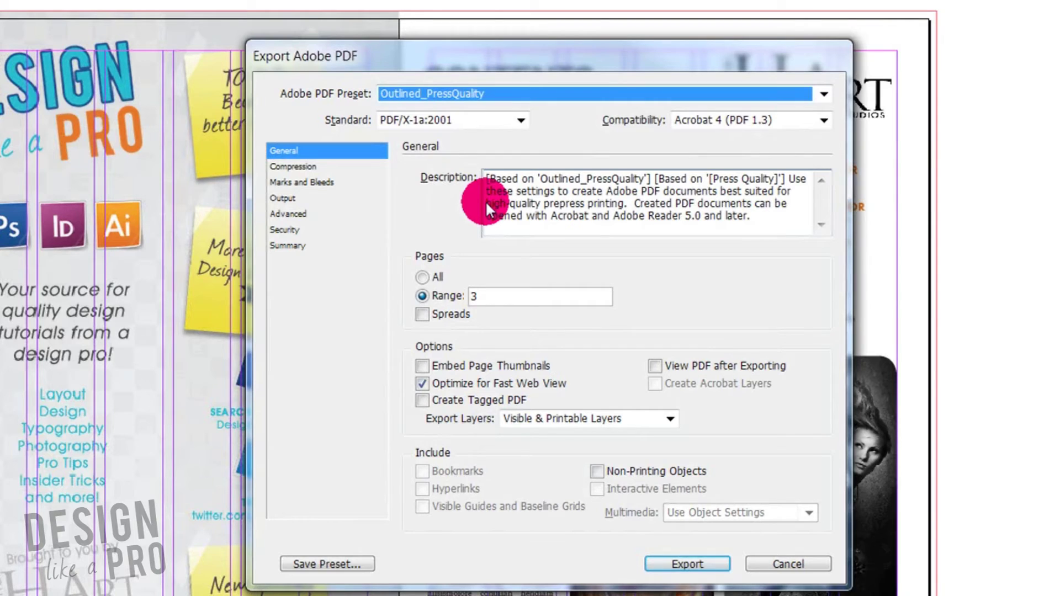
{"action": "left_click", "coordinate": [460, 121]}
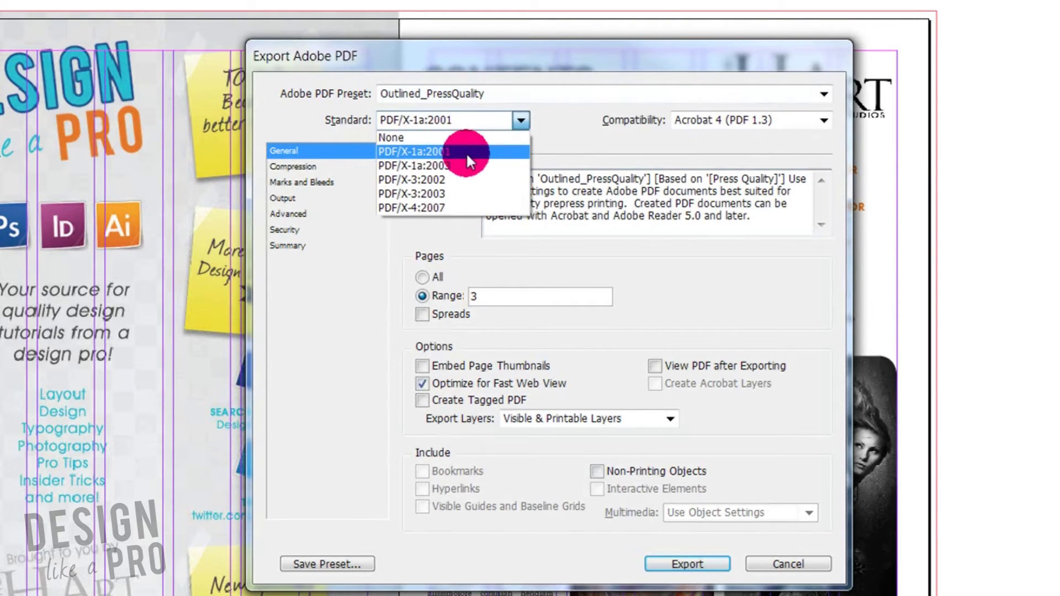
{"action": "left_click", "coordinate": [478, 151]}
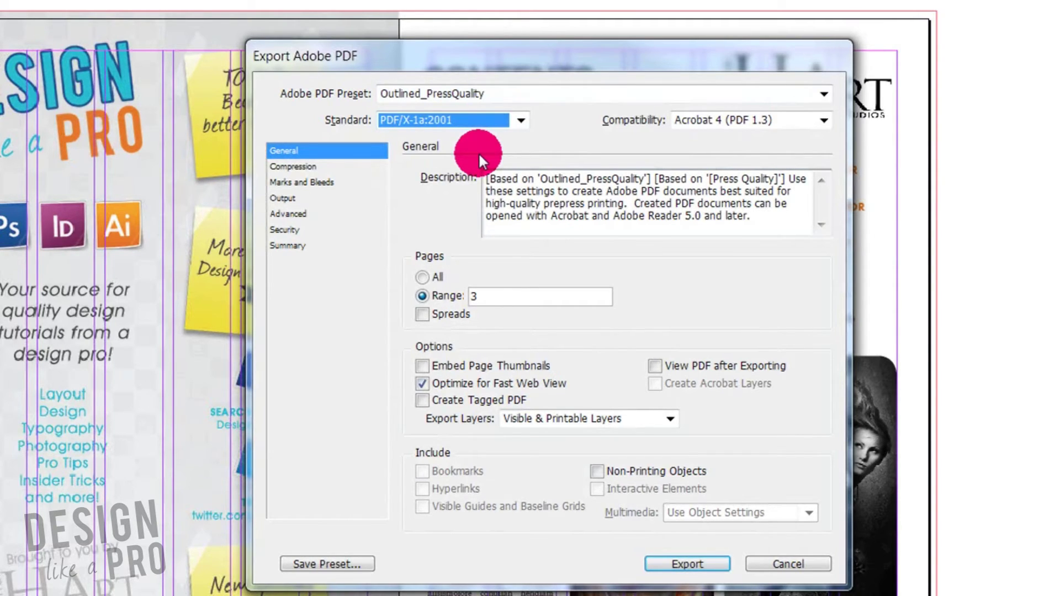
{"action": "left_click", "coordinate": [749, 121]}
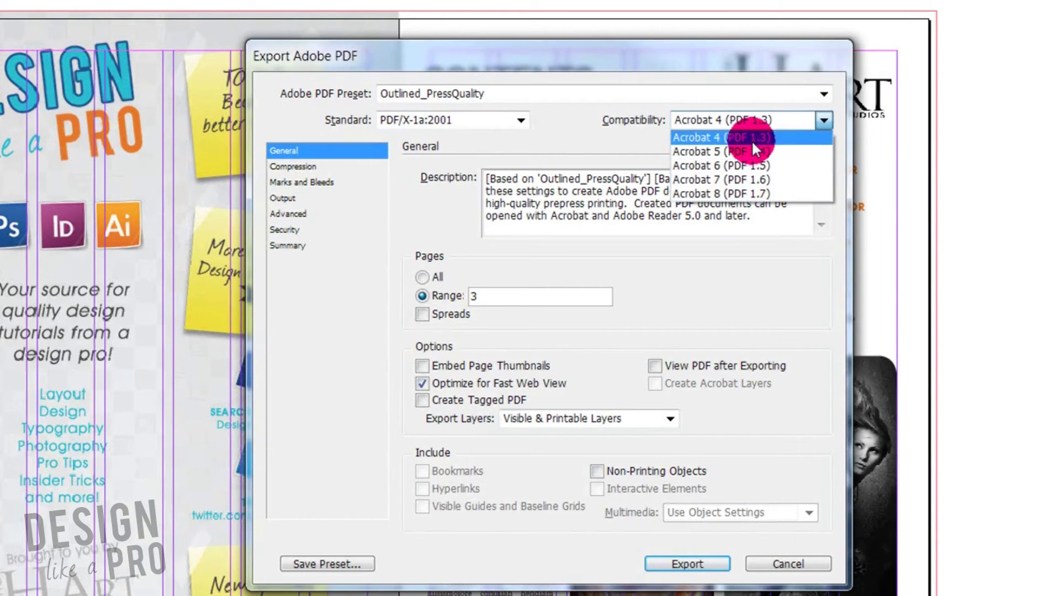
{"action": "left_click", "coordinate": [751, 139]}
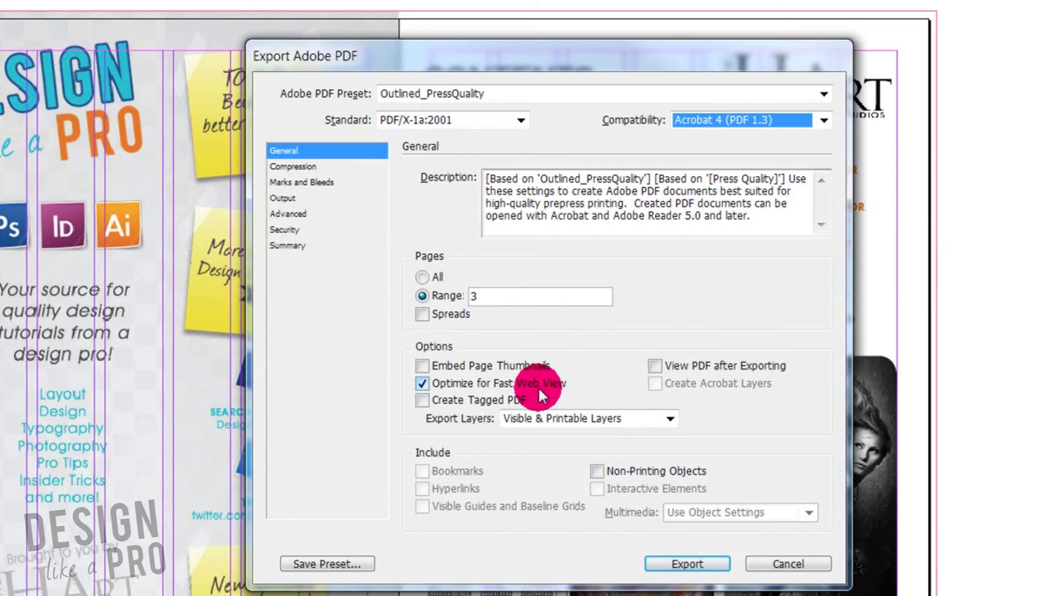
{"action": "left_click", "coordinate": [313, 165]}
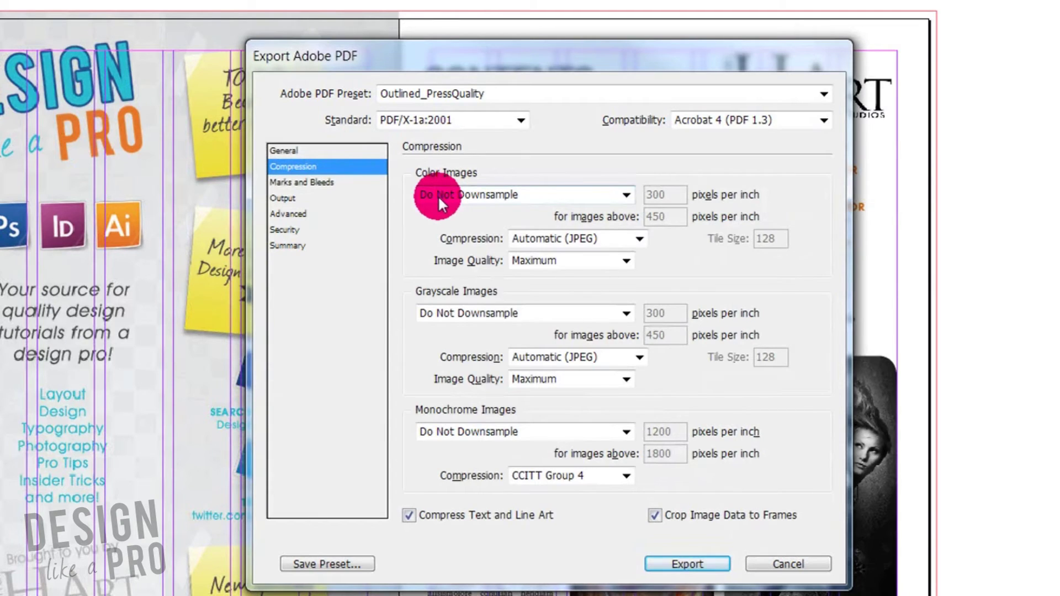
- Keep colour images at Do Not Downsample with Maximum image quality
{"action": "left_click", "coordinate": [438, 194]}
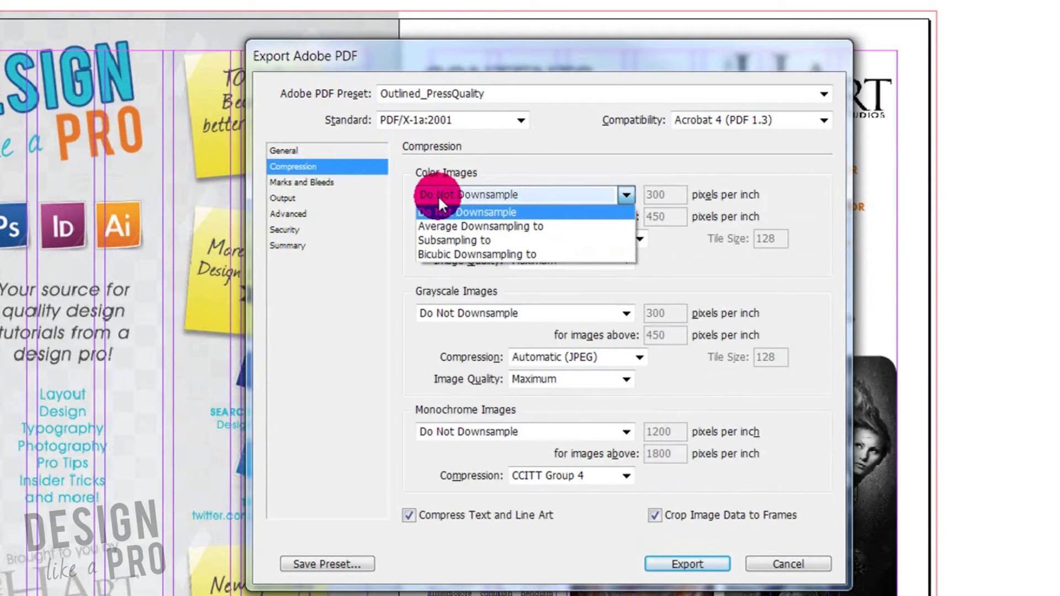
{"action": "left_click", "coordinate": [438, 195]}
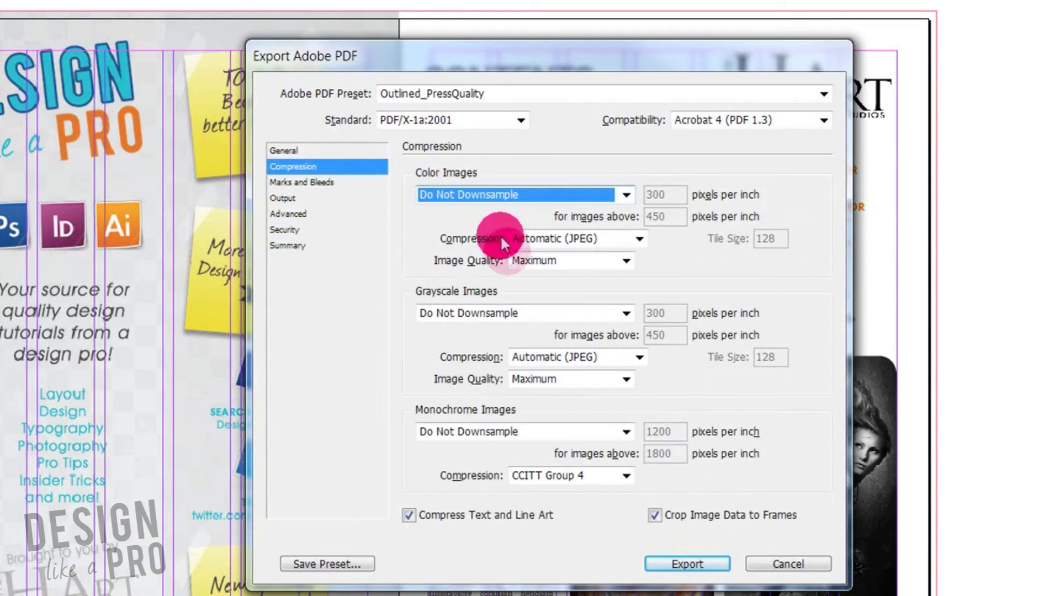
{"action": "left_click", "coordinate": [547, 261]}
{"action": "left_click", "coordinate": [545, 260]}
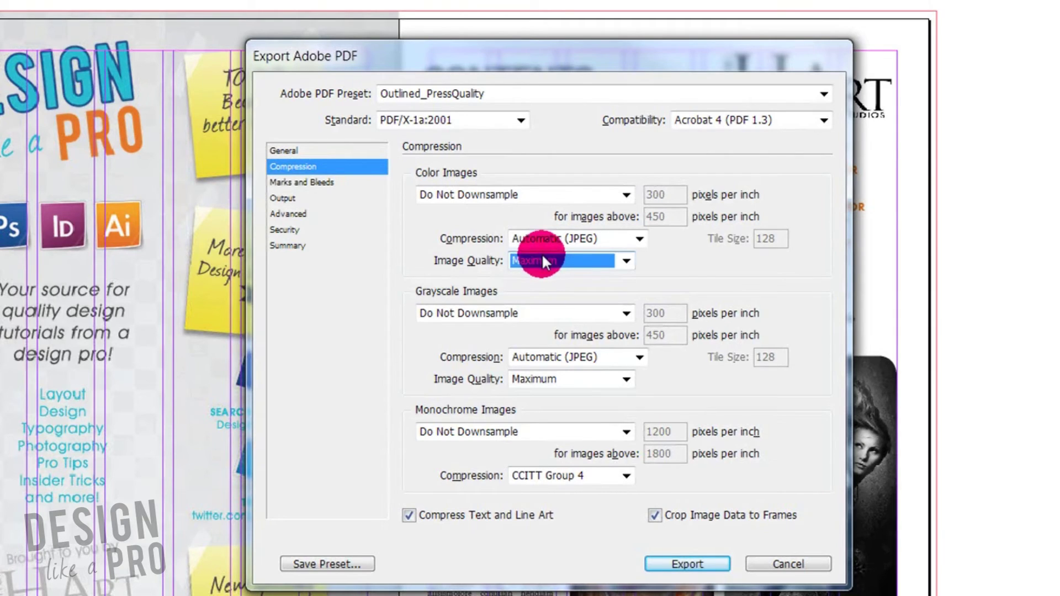
{"action": "left_click", "coordinate": [320, 187]}
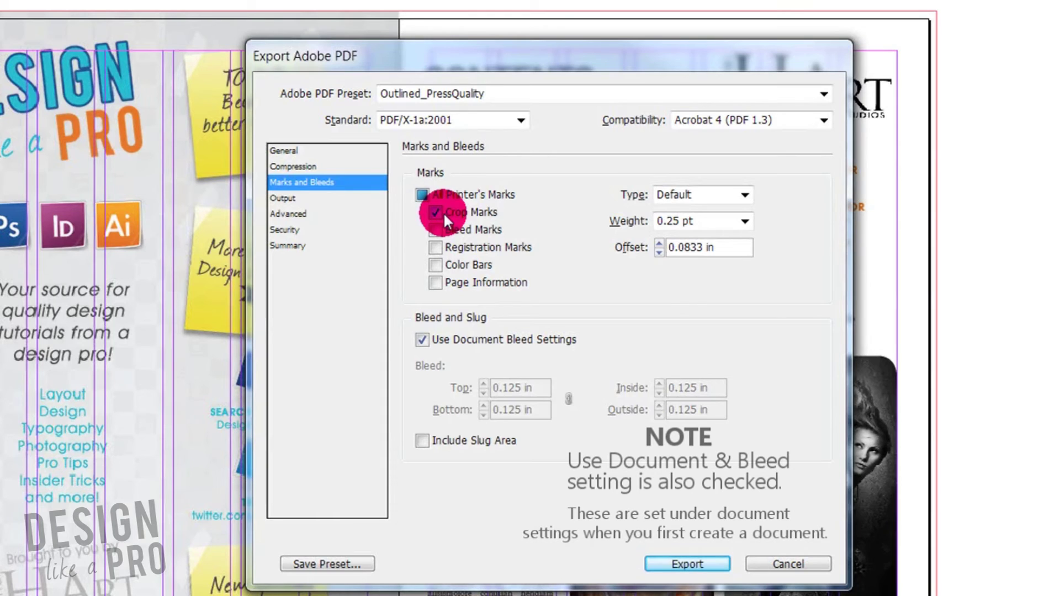
- Leave crop marks and document bleed unchanged and review the Output colour conversion choices
{"action": "left_click", "coordinate": [339, 197]}
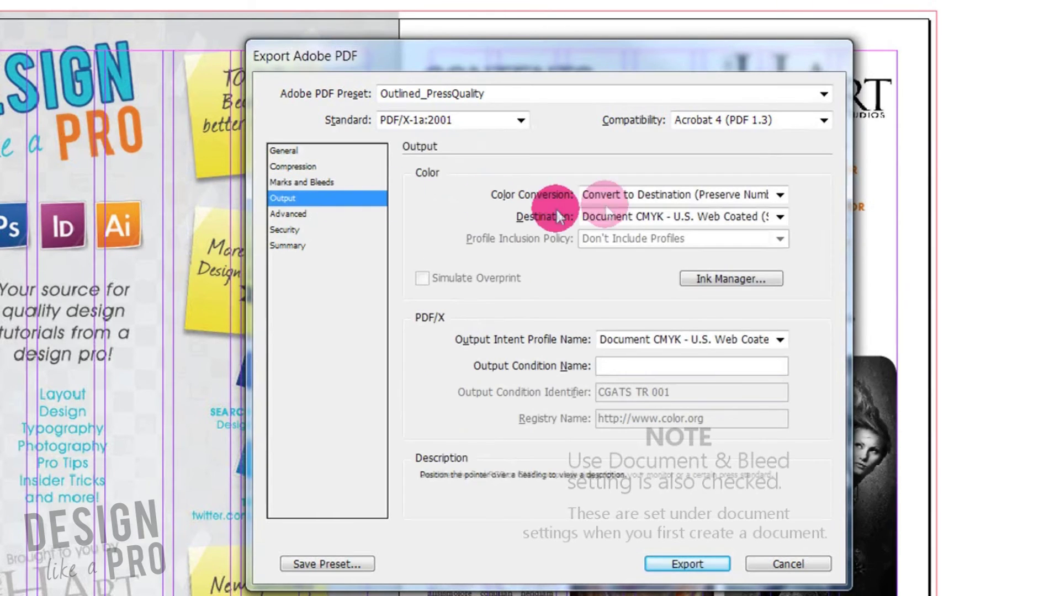
{"action": "left_click", "coordinate": [625, 198]}
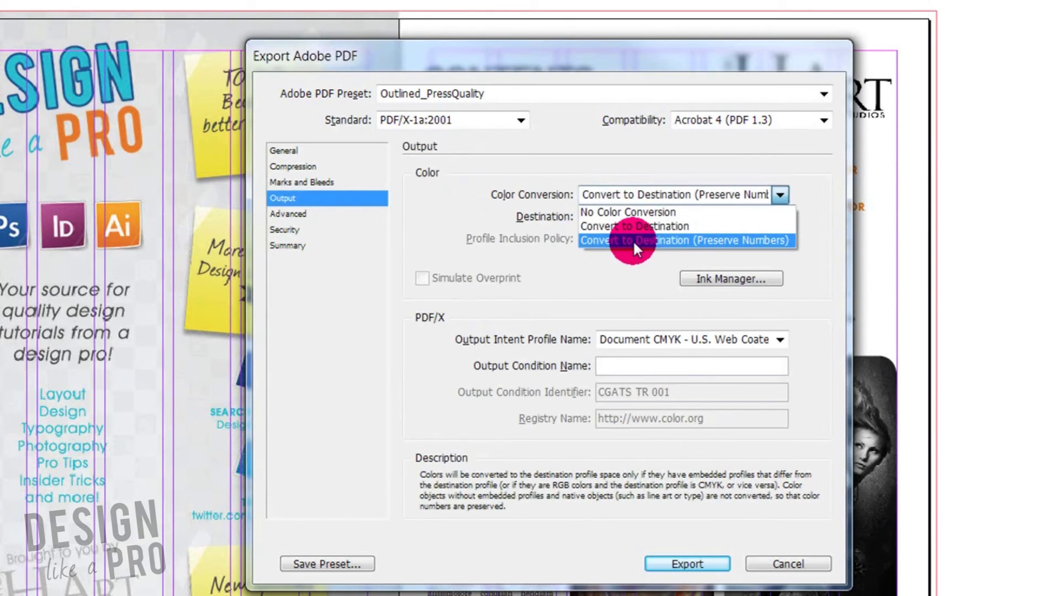
- Convert colours to Document CMYK - U.S. Web Coated (SWOP) v2, preserving numbers
{"action": "left_click", "coordinate": [635, 240]}
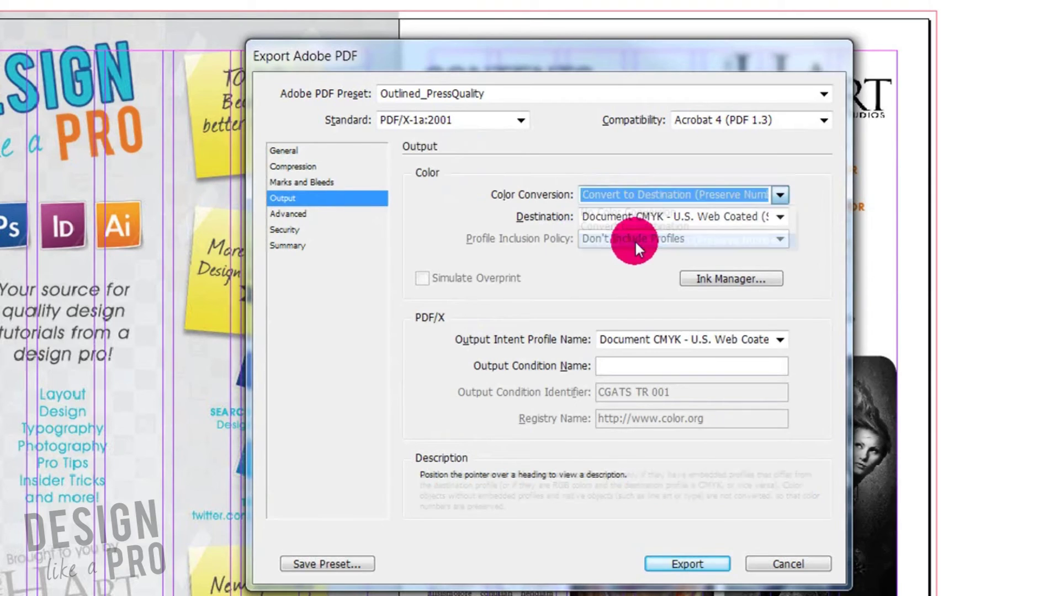
{"action": "left_click", "coordinate": [637, 215]}
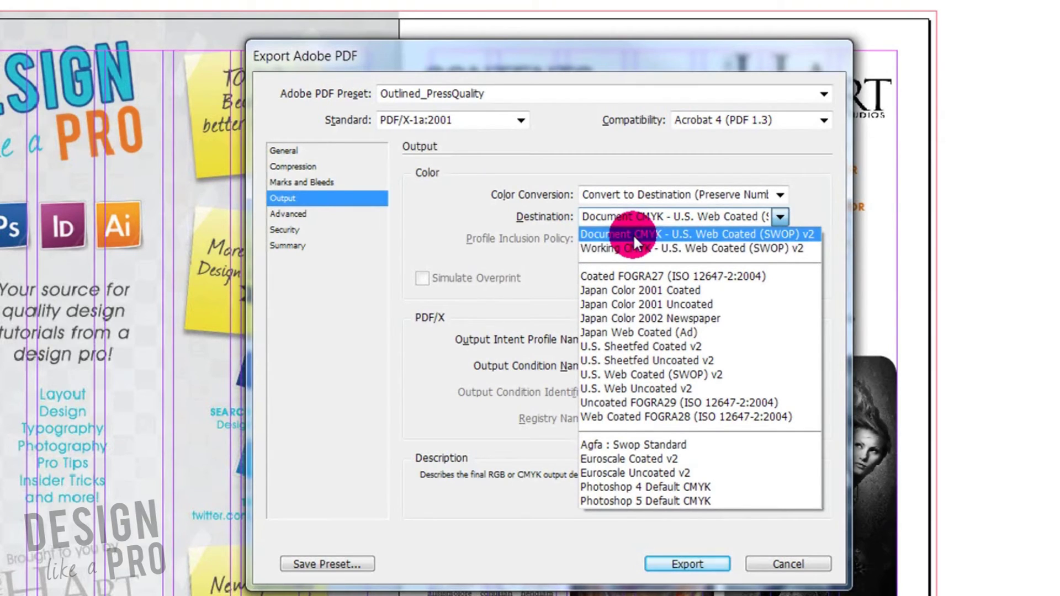
{"action": "left_click", "coordinate": [635, 239]}
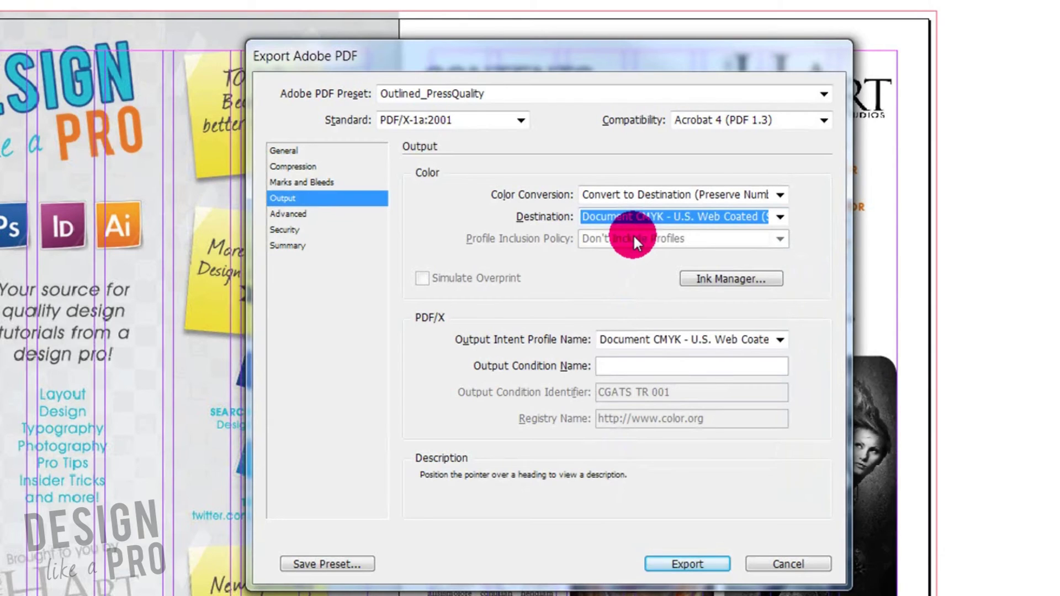
{"action": "left_click", "coordinate": [312, 214]}
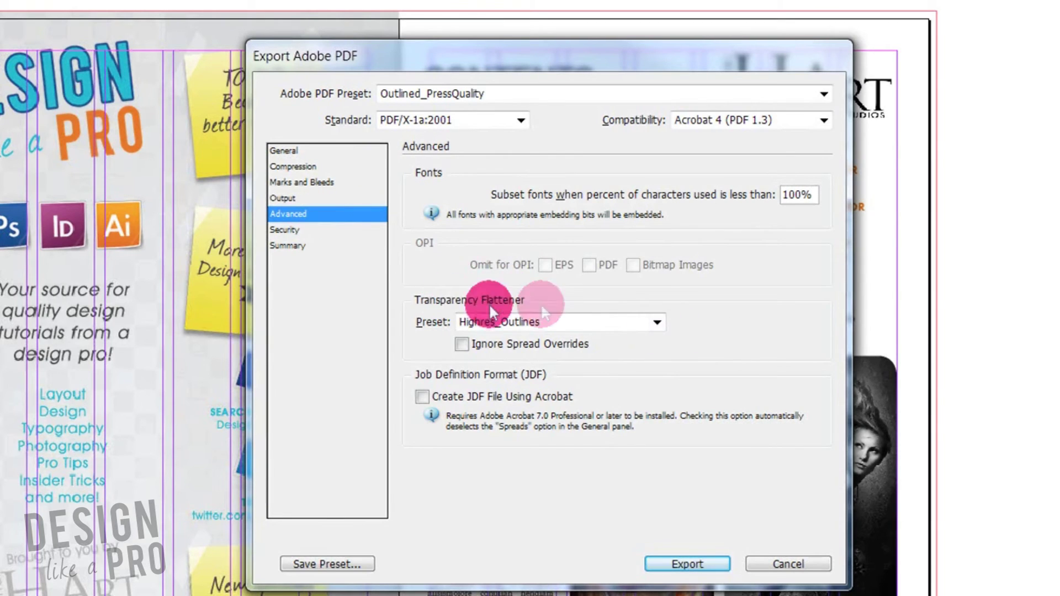
- Set the transparency flattener preset to Highres_Outlines
{"action": "left_click", "coordinate": [547, 321]}
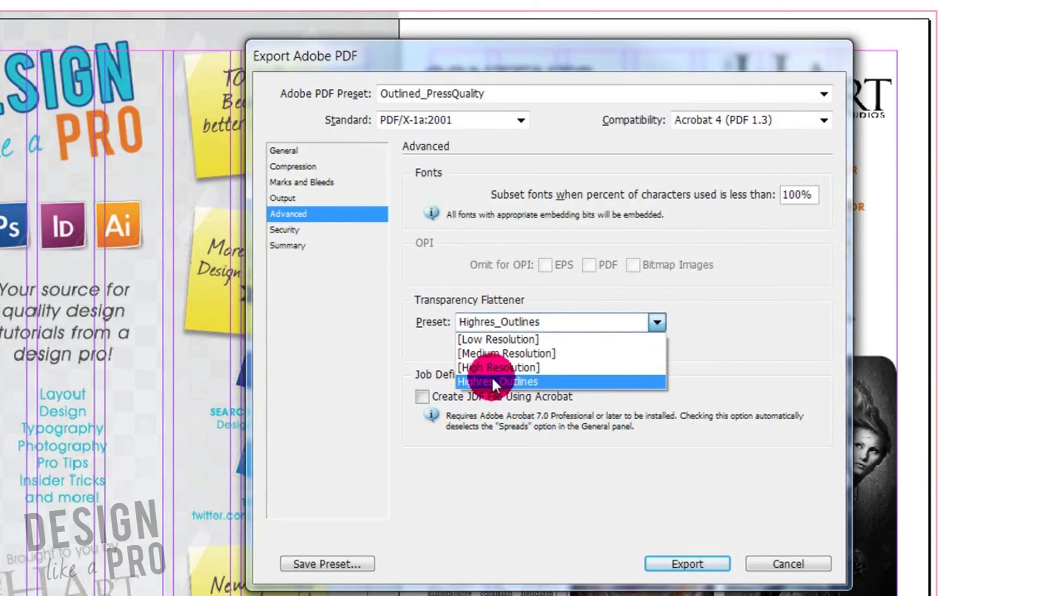
{"action": "left_click", "coordinate": [492, 381]}
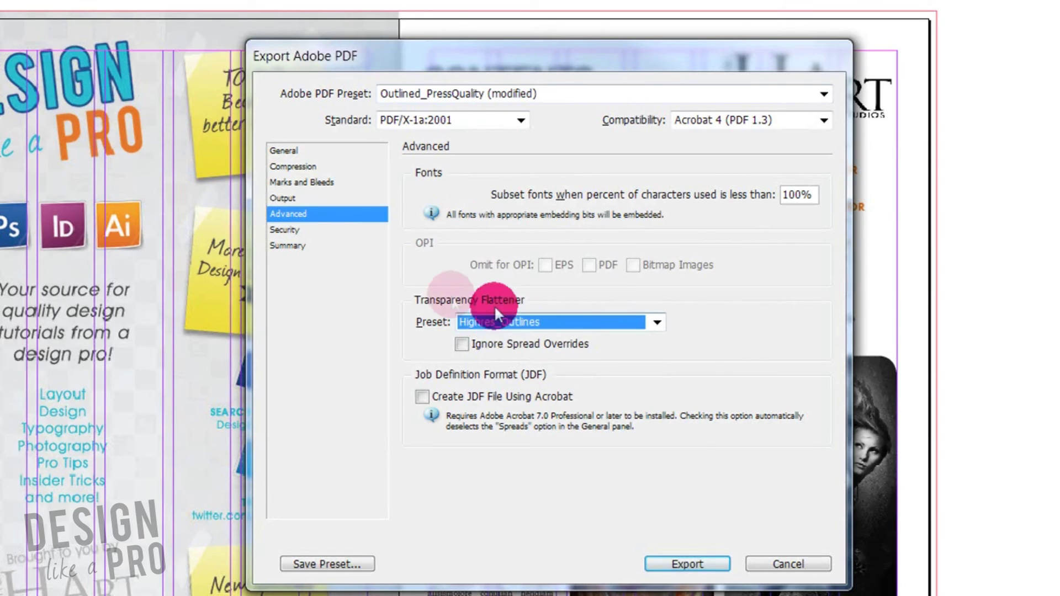
{"action": "left_click", "coordinate": [334, 231]}
- Export page 3 as Magazine_withpreset.pdf with the configured settings
{"action": "left_click", "coordinate": [333, 245]}
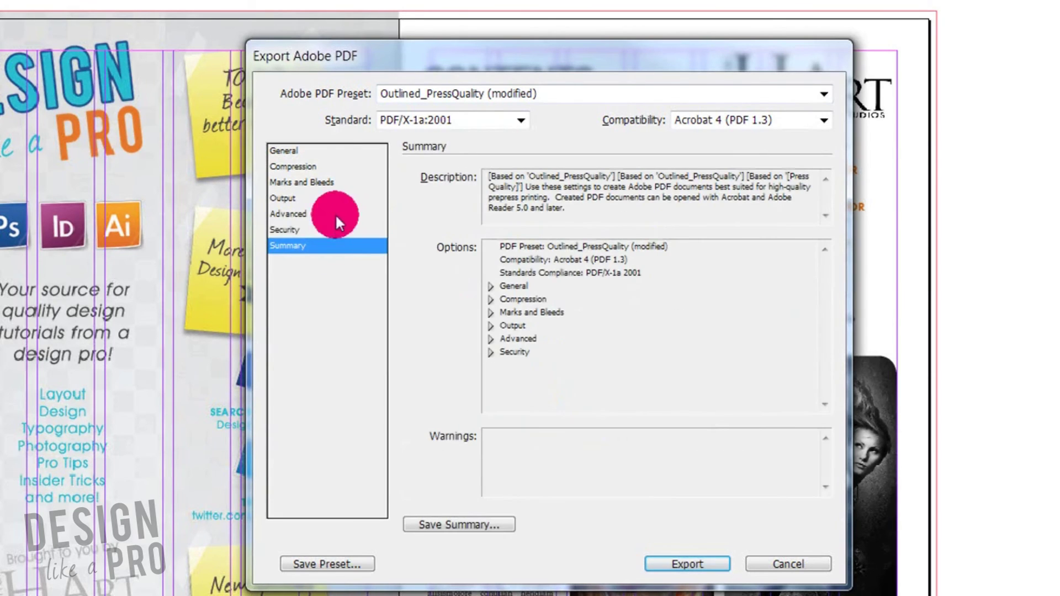
{"action": "left_click", "coordinate": [333, 152]}
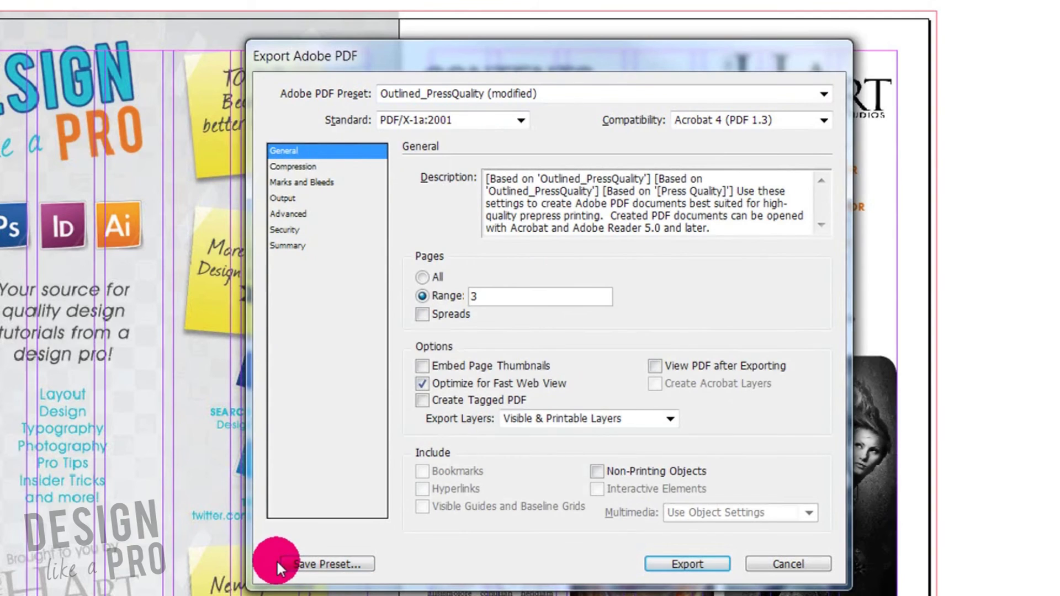
{"action": "left_click", "coordinate": [712, 559]}
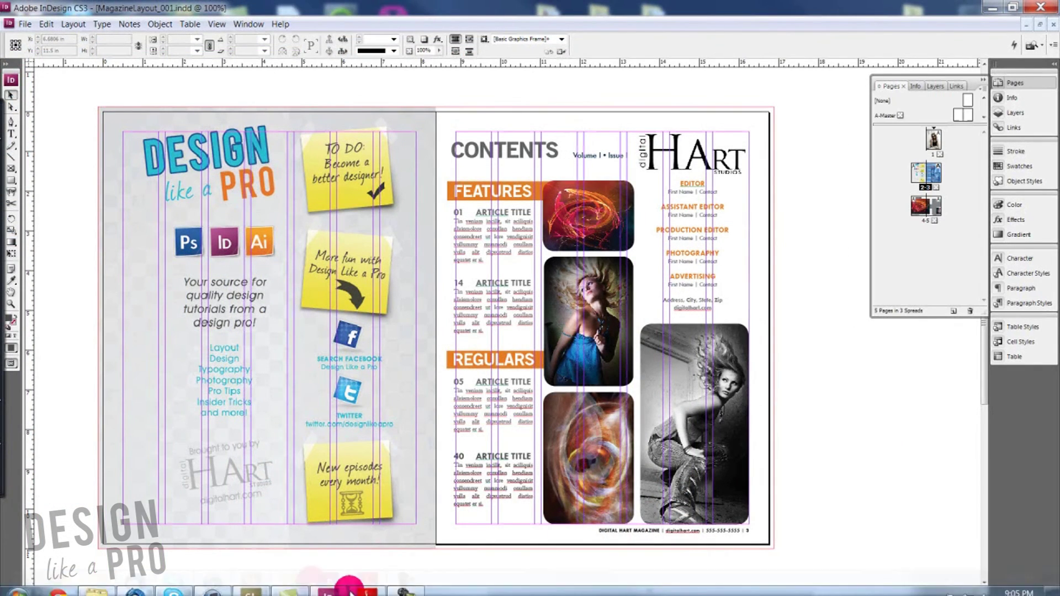
- Open Magazine_withpreset.pdf from the Working Docs folder in Adobe Reader
{"action": "left_click", "coordinate": [95, 590]}
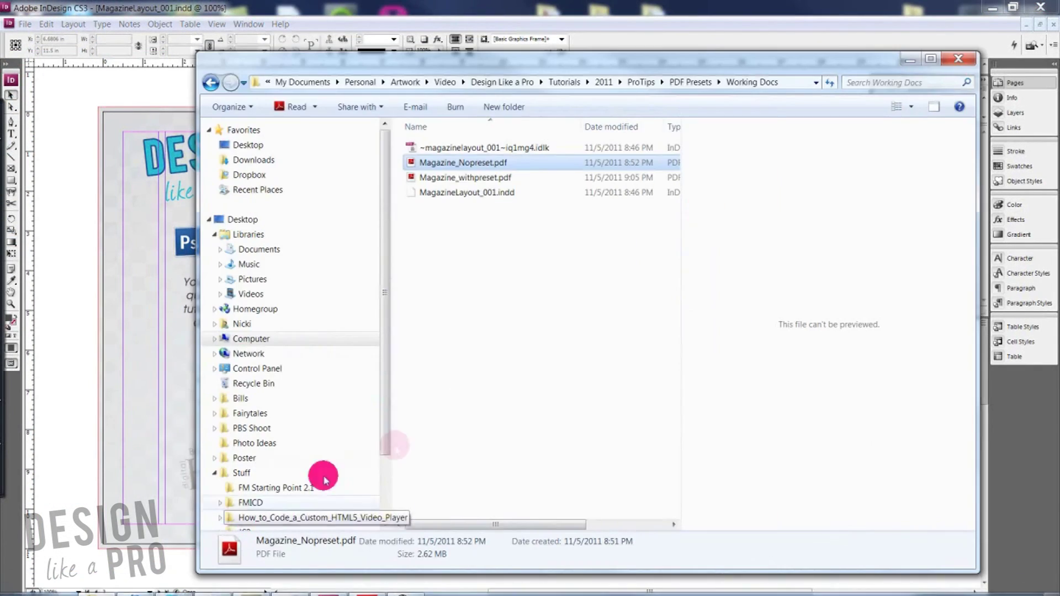
{"action": "left_click", "coordinate": [452, 177]}
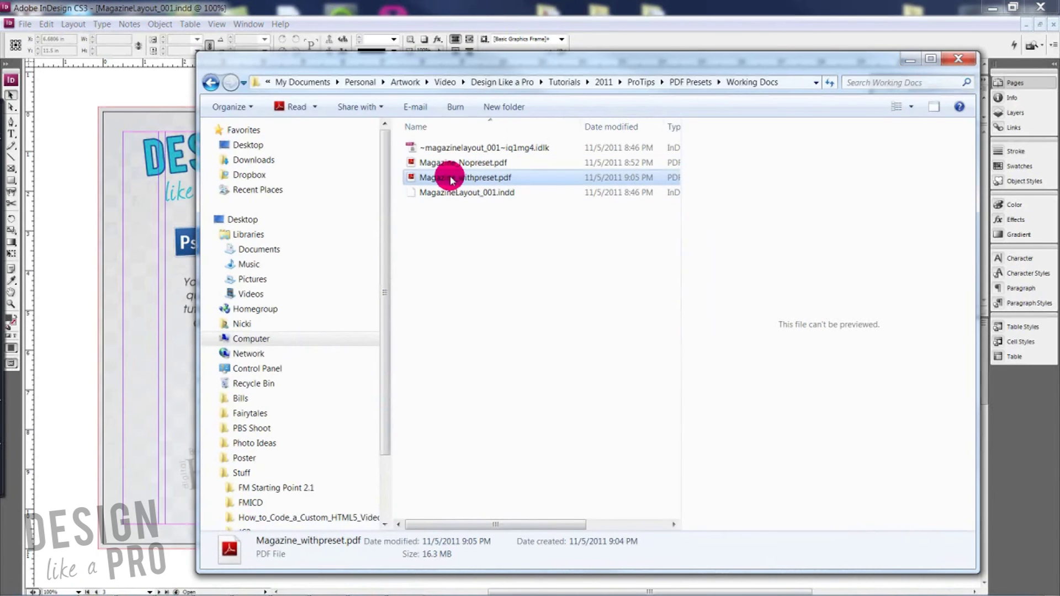
{"action": "double_click", "coordinate": [452, 179]}
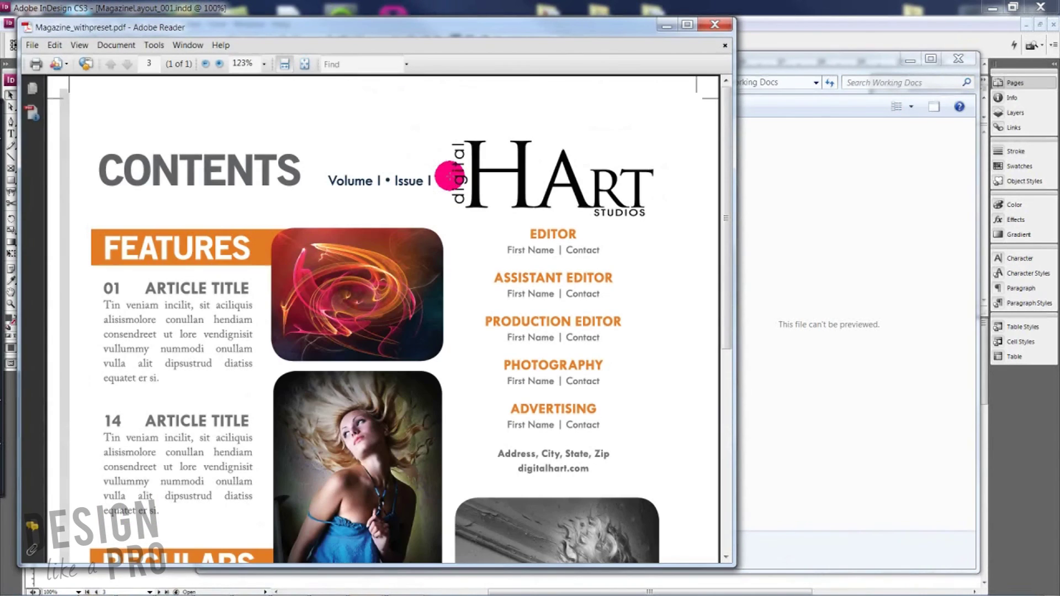
{"action": "scroll", "coordinate": [463, 197], "scroll_direction": "down", "scroll_amount": 5}
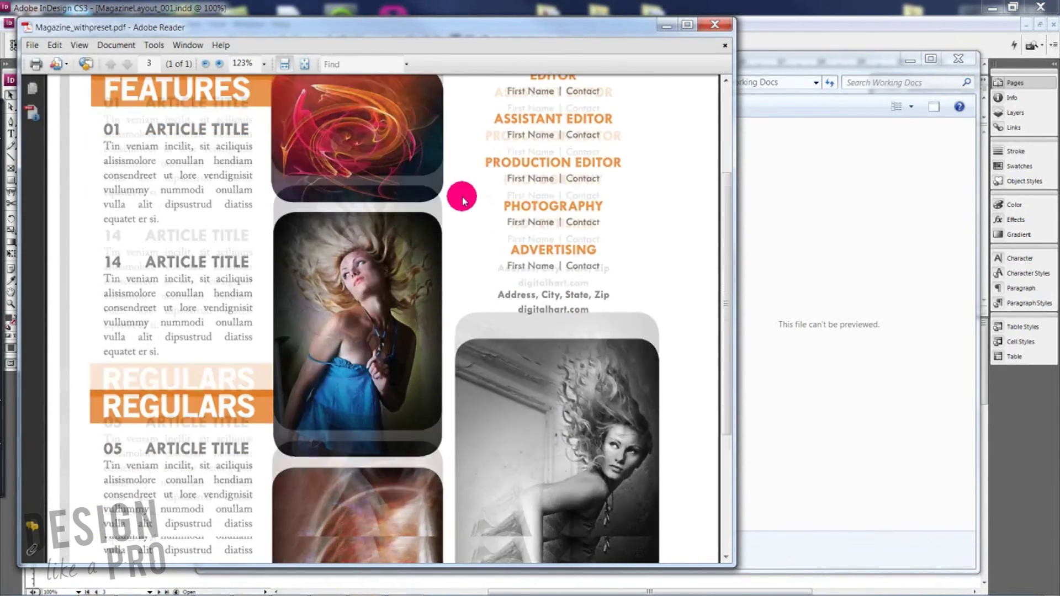
{"action": "scroll", "coordinate": [463, 198], "scroll_direction": "down", "scroll_amount": 2}
{"action": "scroll", "coordinate": [461, 197], "scroll_direction": "up", "scroll_amount": 7}
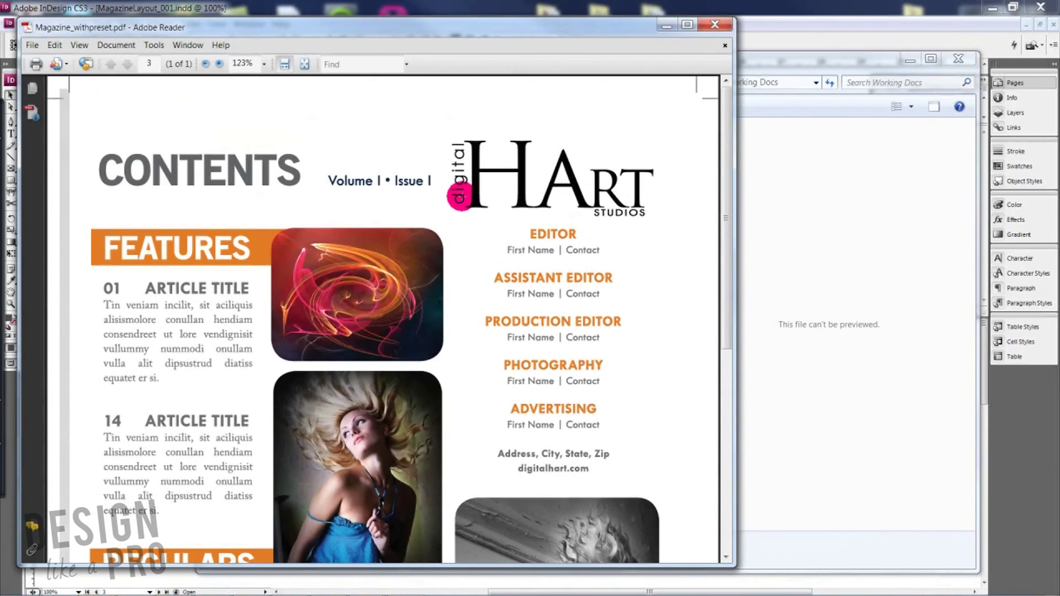
{"action": "scroll", "coordinate": [461, 197], "scroll_direction": "down", "scroll_amount": 3}
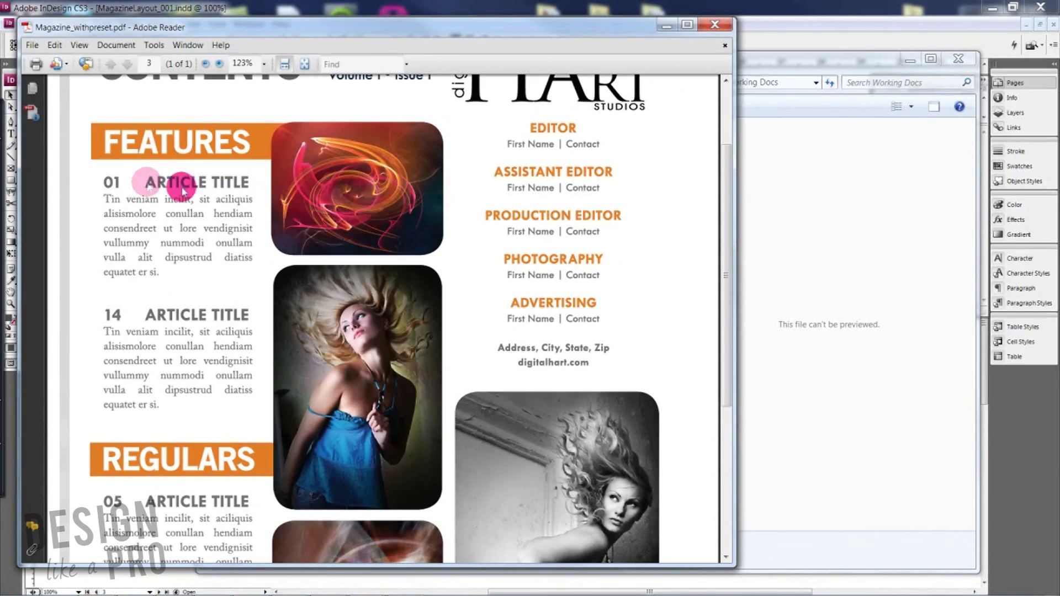